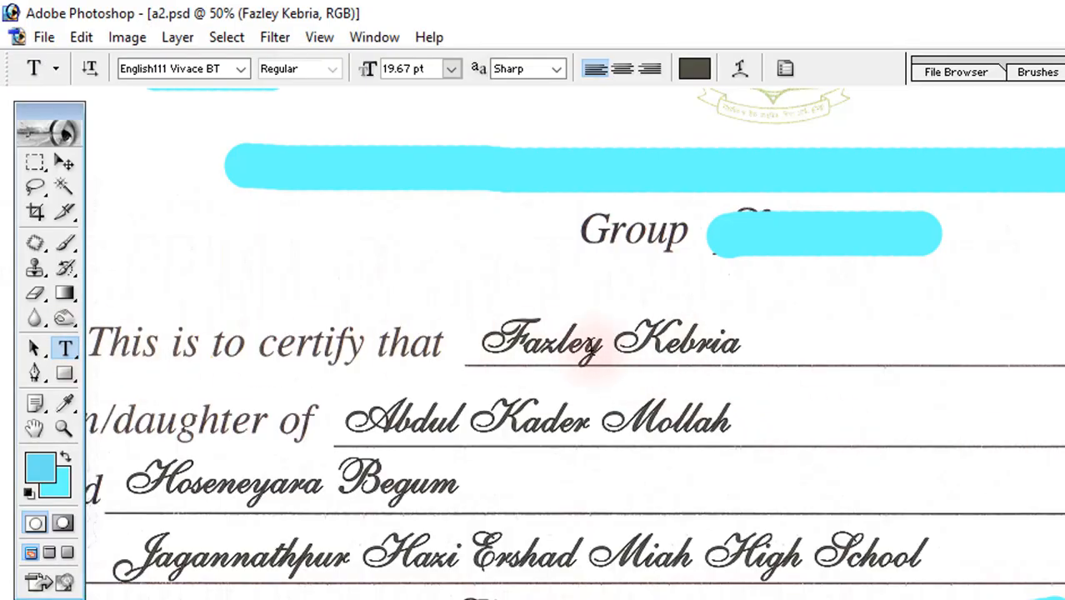
Set the font of the student's name on the "This is to certify that" line to Times New Roman.
click(581, 344)
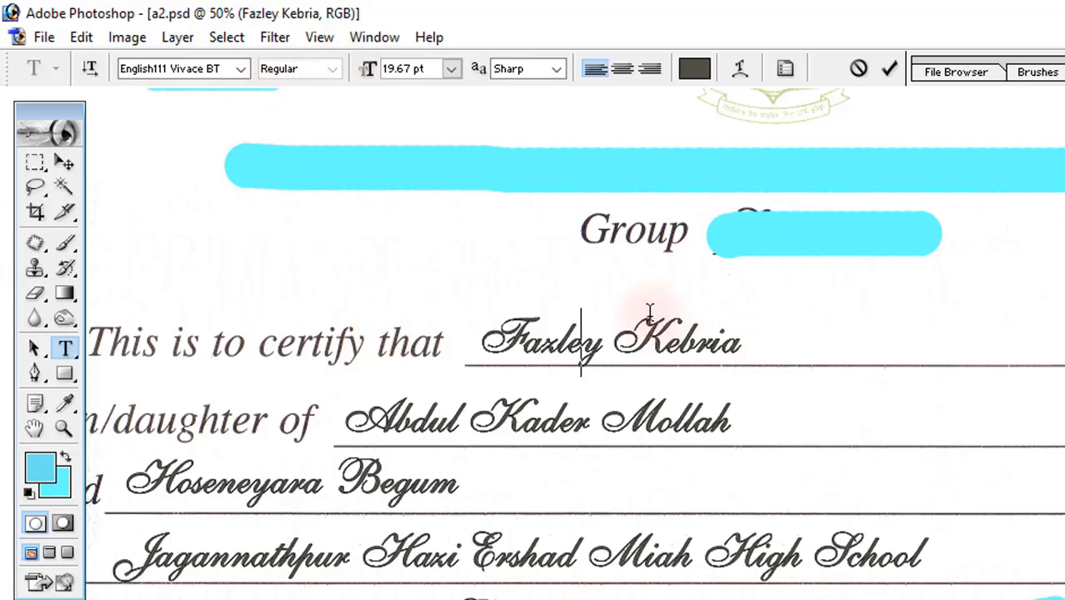
click(482, 341)
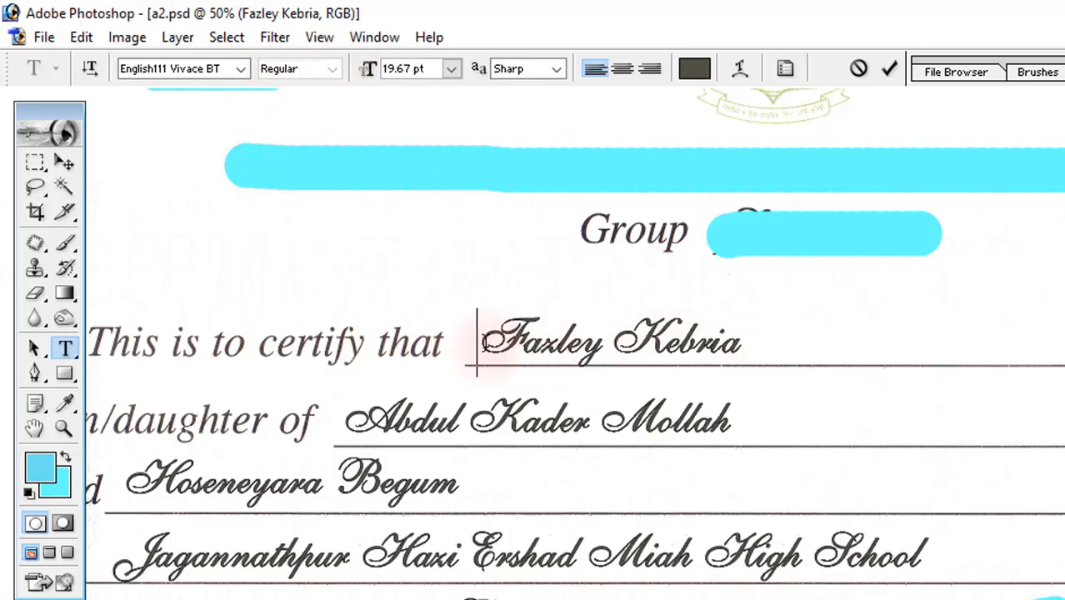
drag(482, 342, 772, 343)
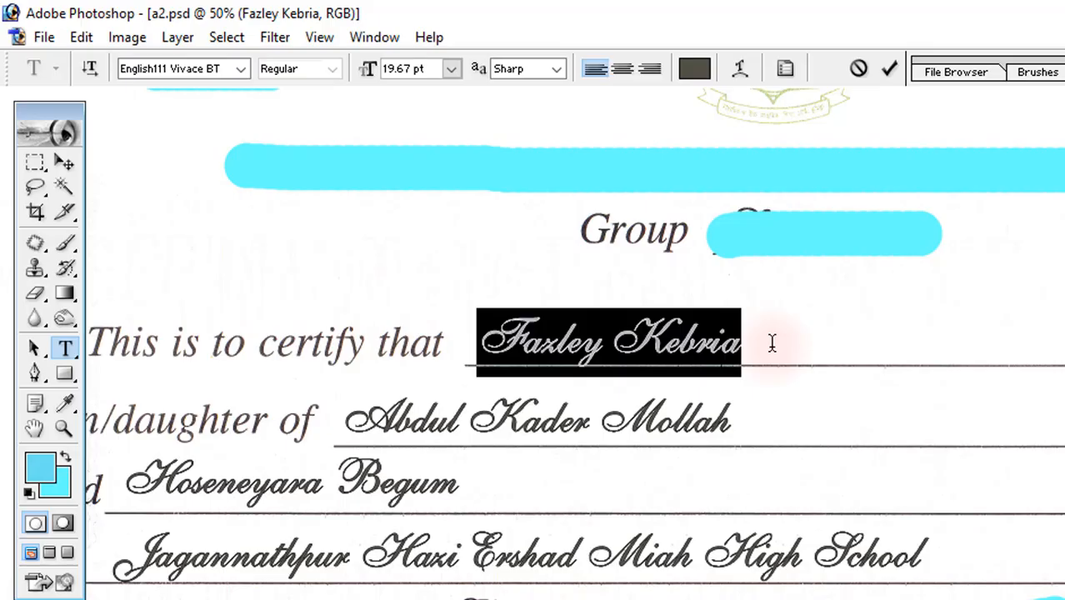
click(178, 67)
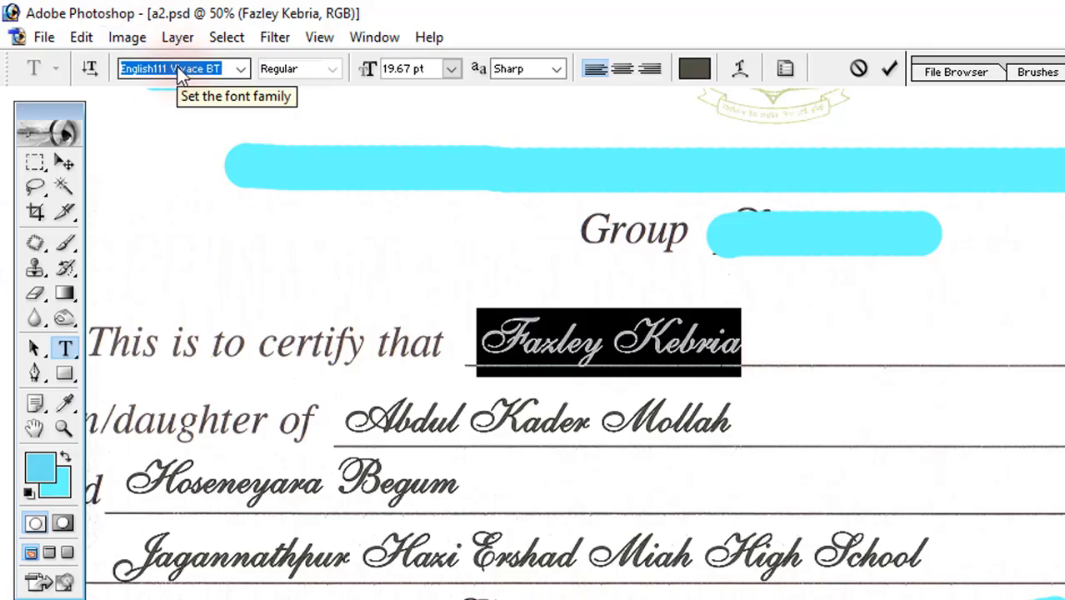
text(Times New Roman ...)
key(Return)
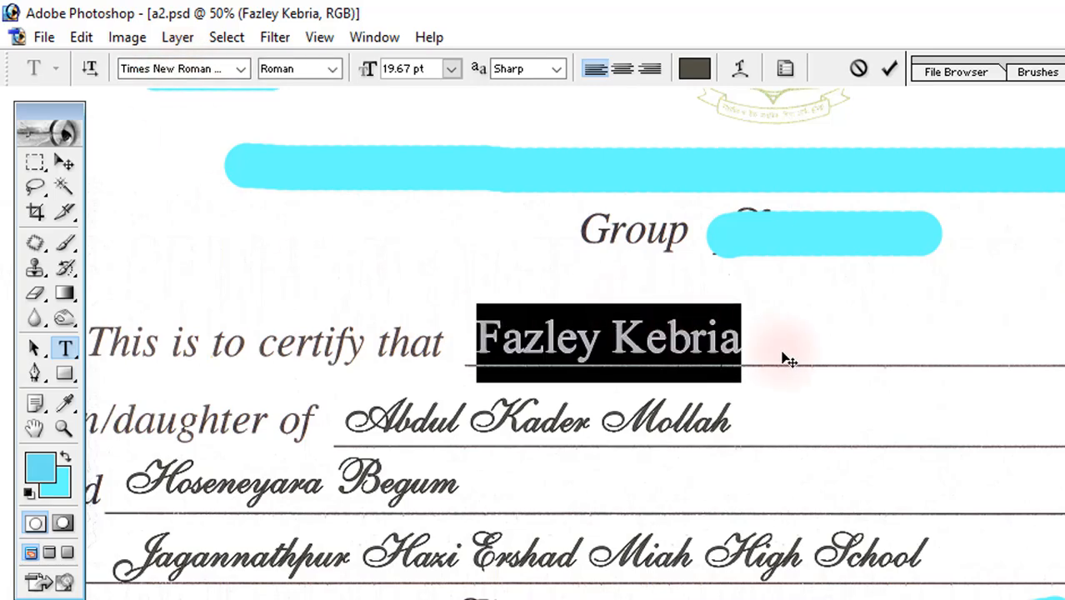
click(755, 354)
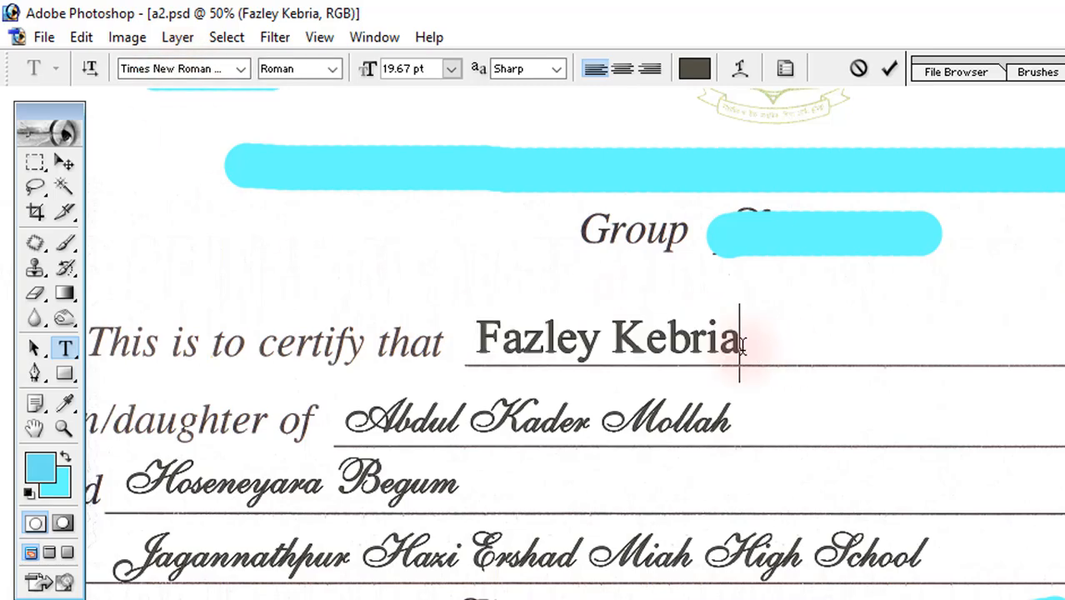
Try the Roman, Italic, Bold and Bold Italic font styles on the student's name.
drag(744, 346, 471, 344)
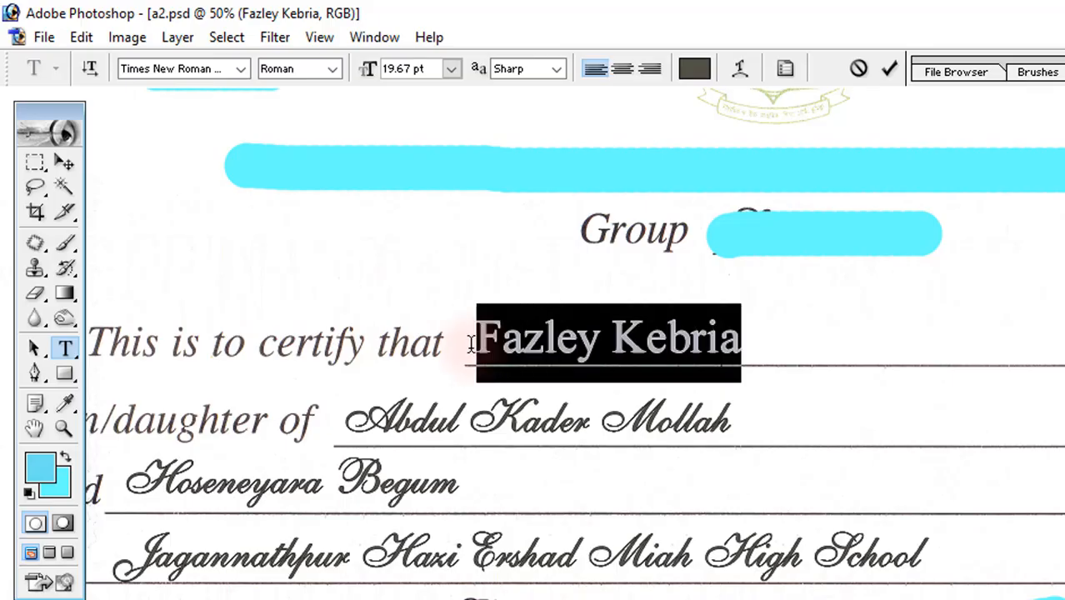
click(333, 69)
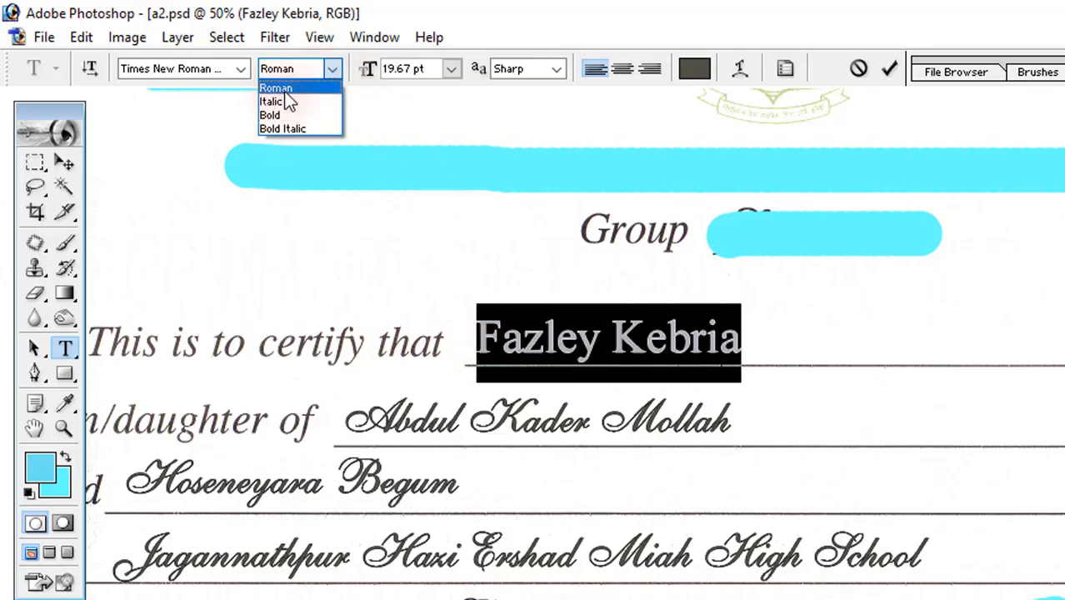
click(276, 87)
click(334, 72)
click(281, 102)
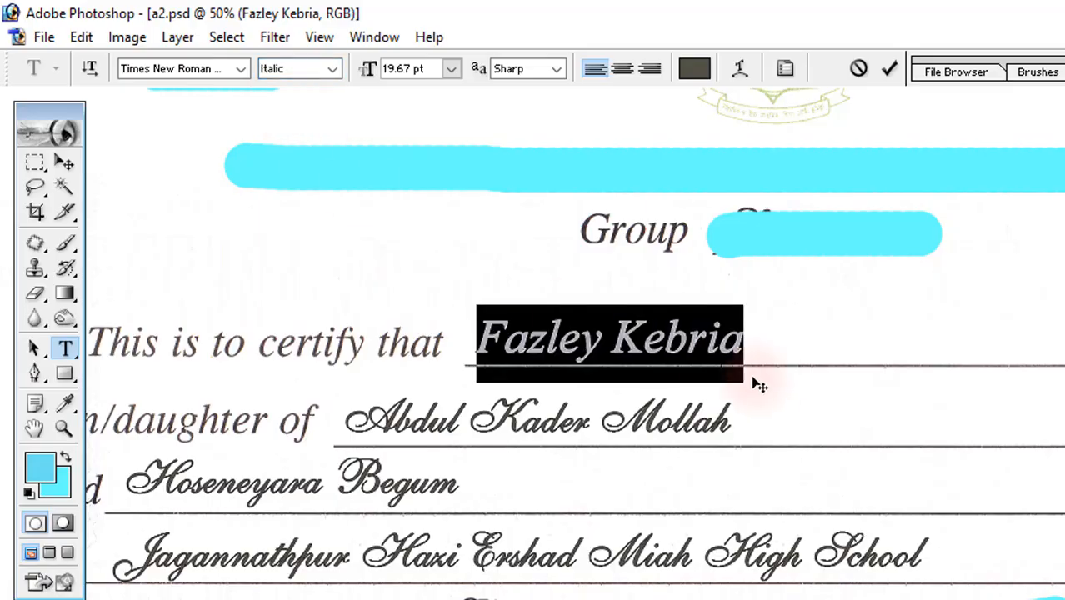
click(331, 70)
click(279, 116)
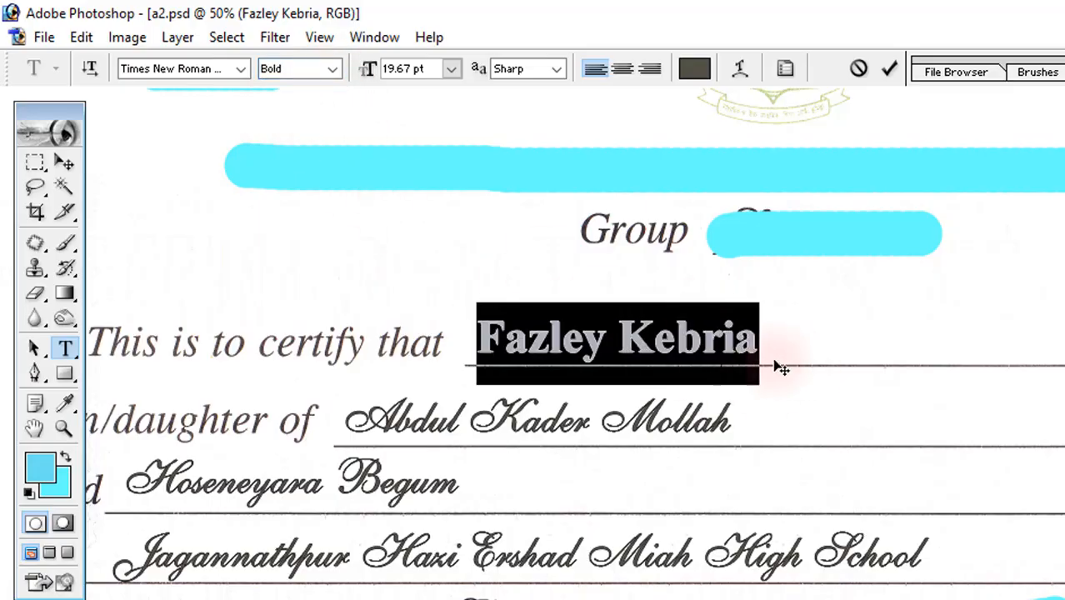
click(332, 71)
click(275, 132)
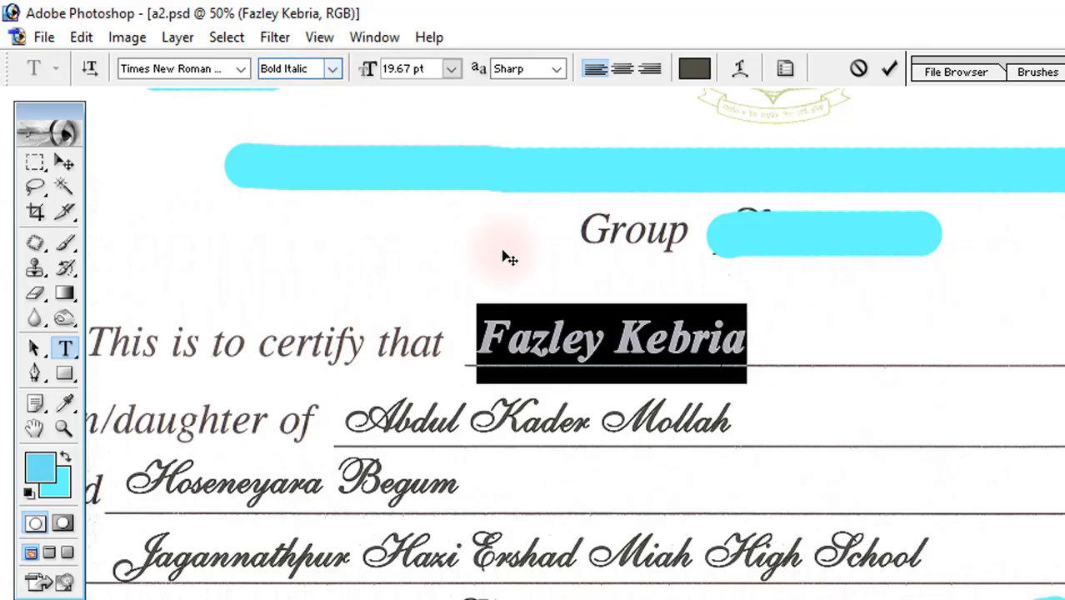
click(749, 340)
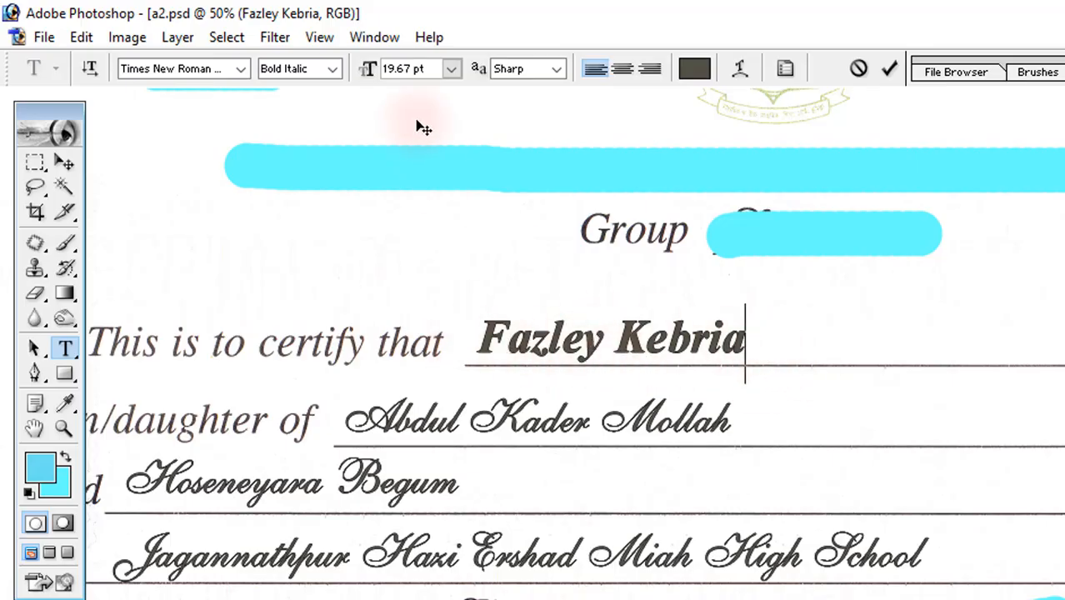
Choose the Roman style with only the cursor placed in the student's name, and undo the font edits to the name.
click(333, 69)
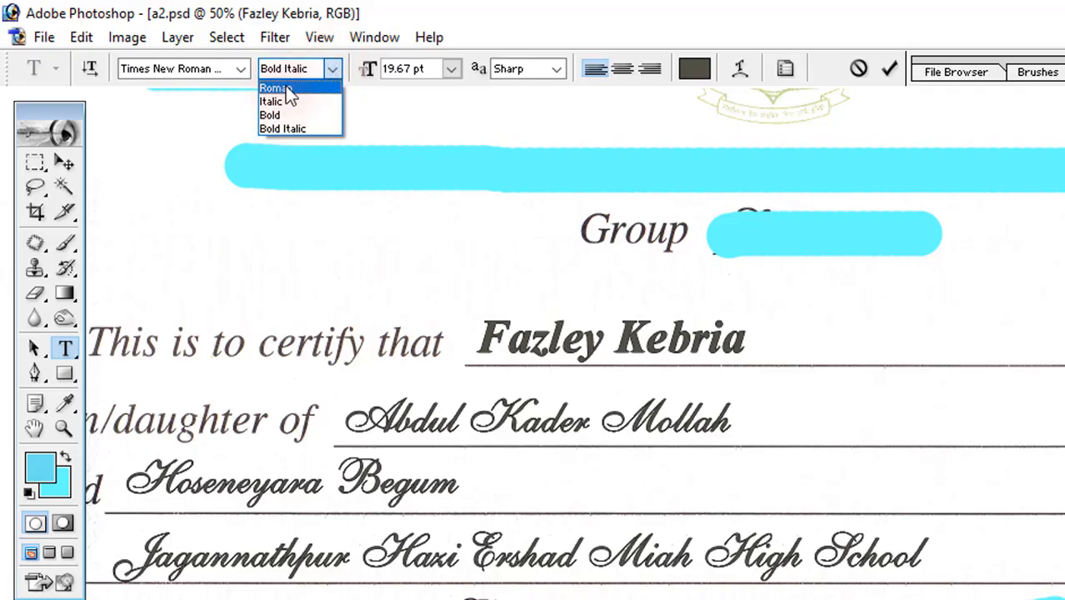
click(759, 346)
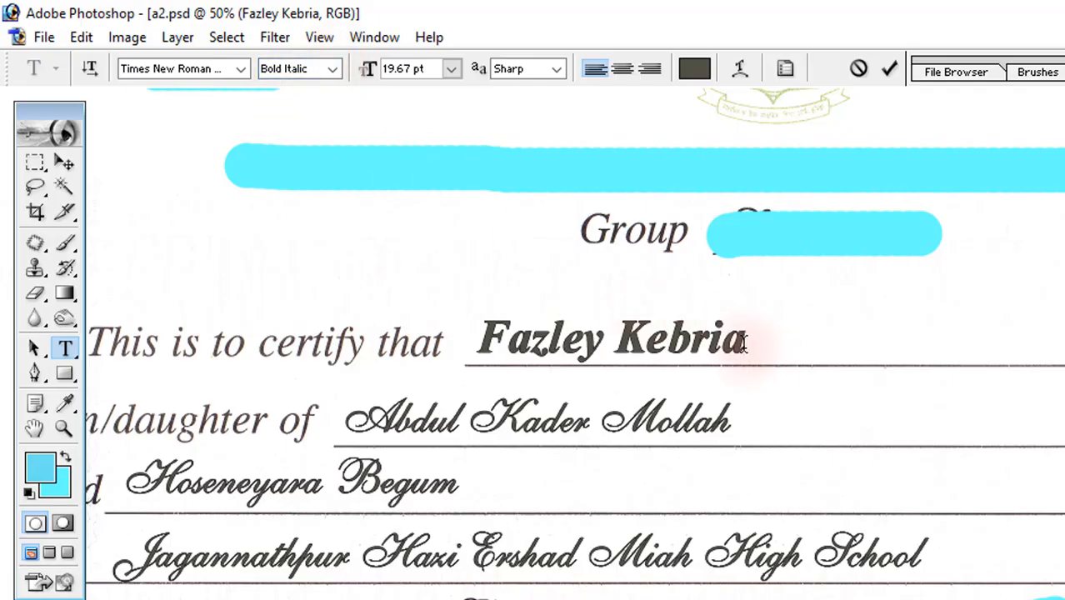
click(339, 70)
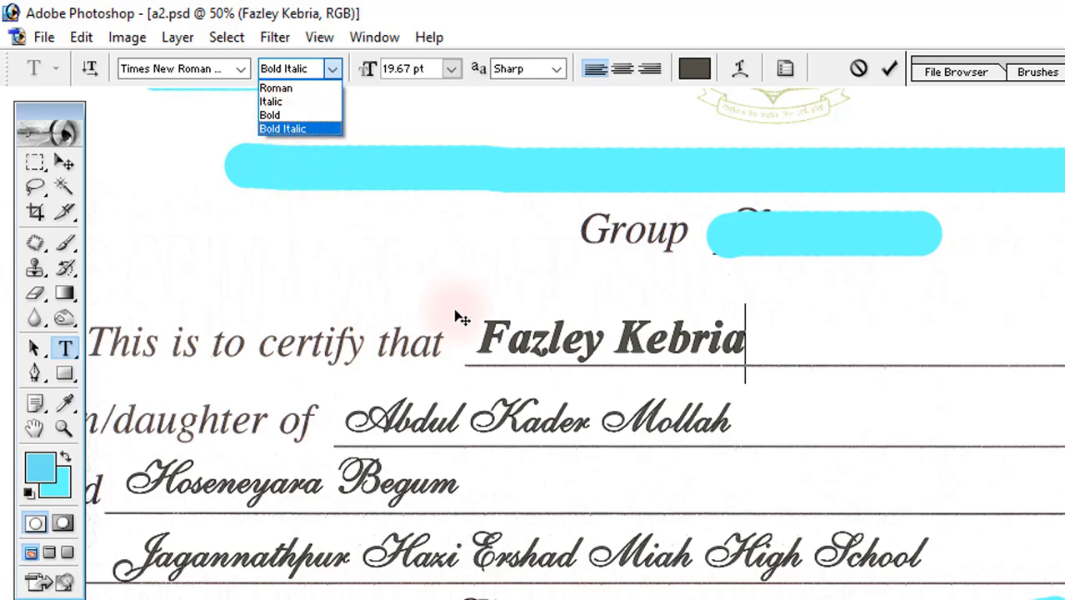
click(312, 91)
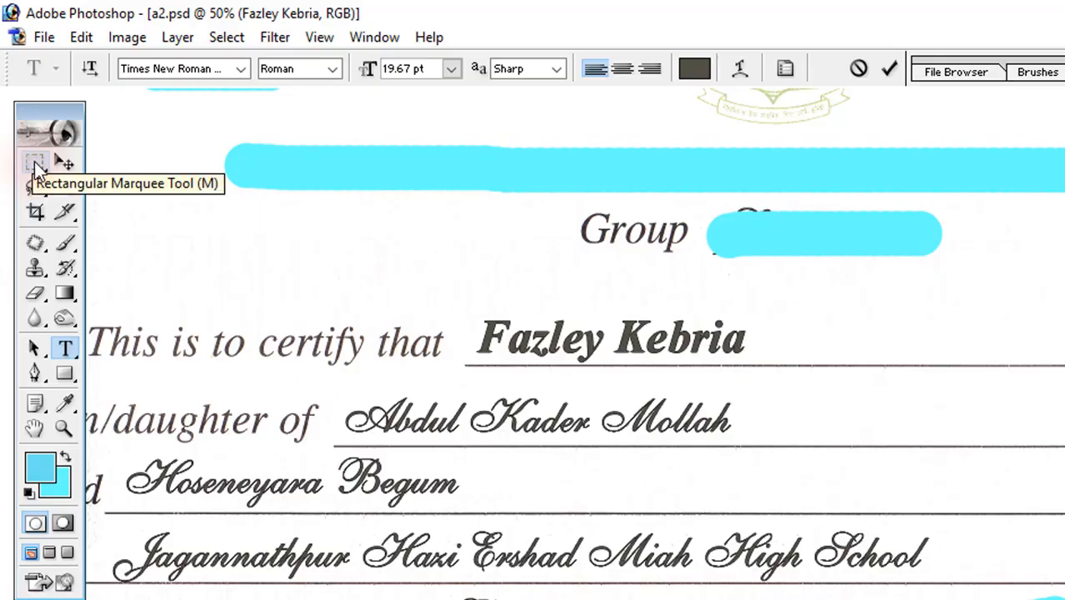
click(36, 163)
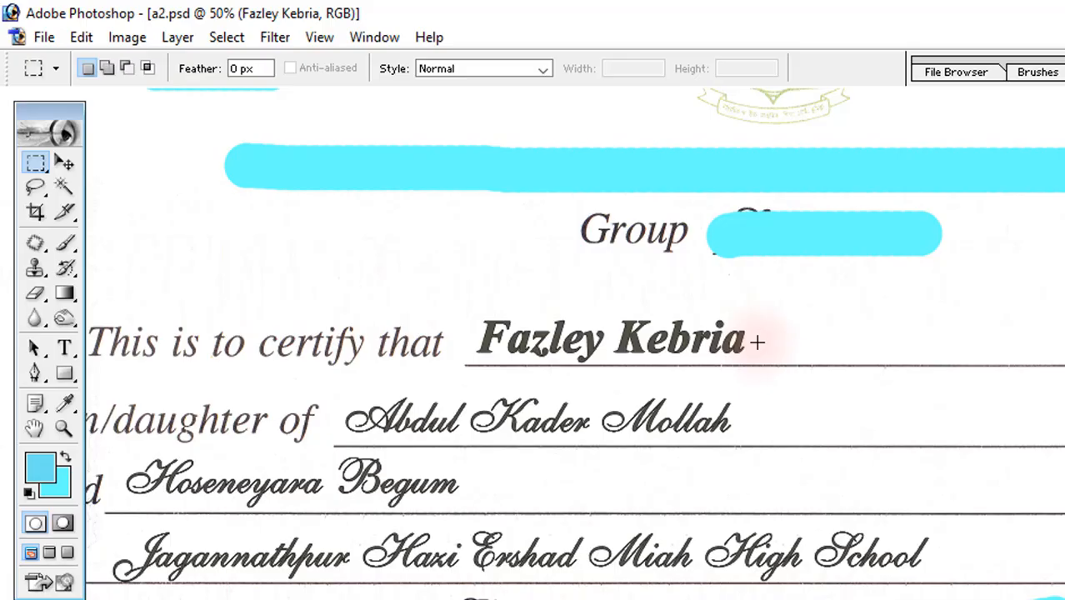
key(ctrl+z)
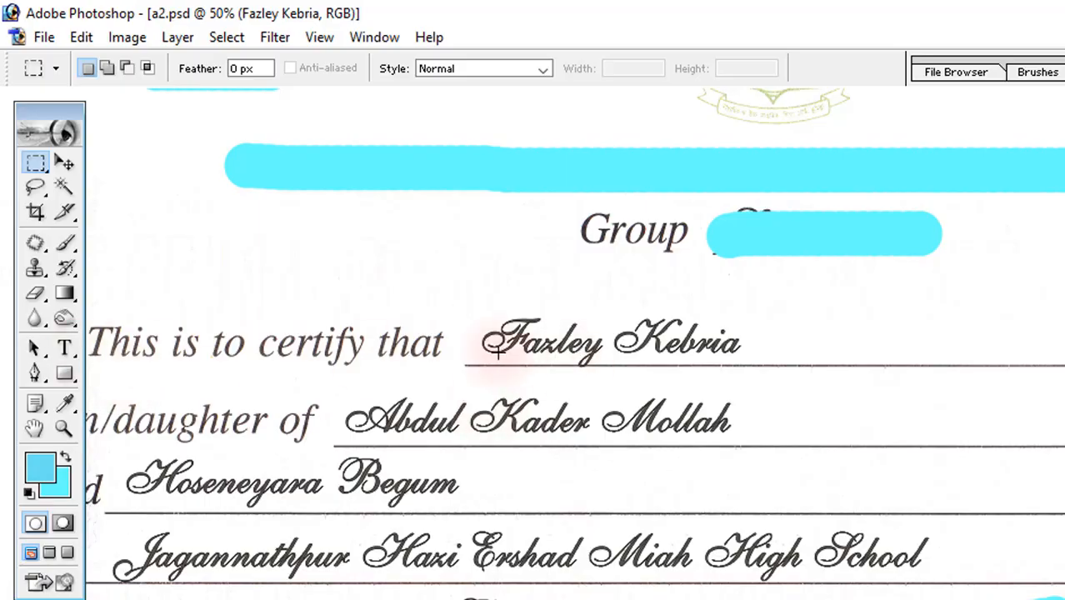
Open the Stroke settings in the Layer Style of the student's name layer and move the dialog away from the name.
click(68, 348)
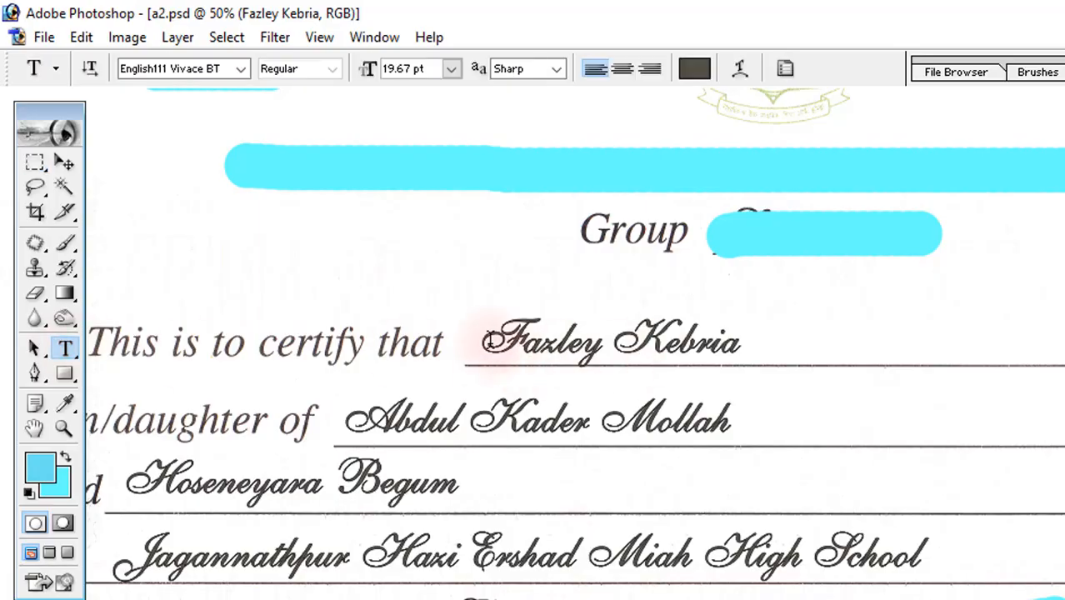
drag(486, 340, 792, 338)
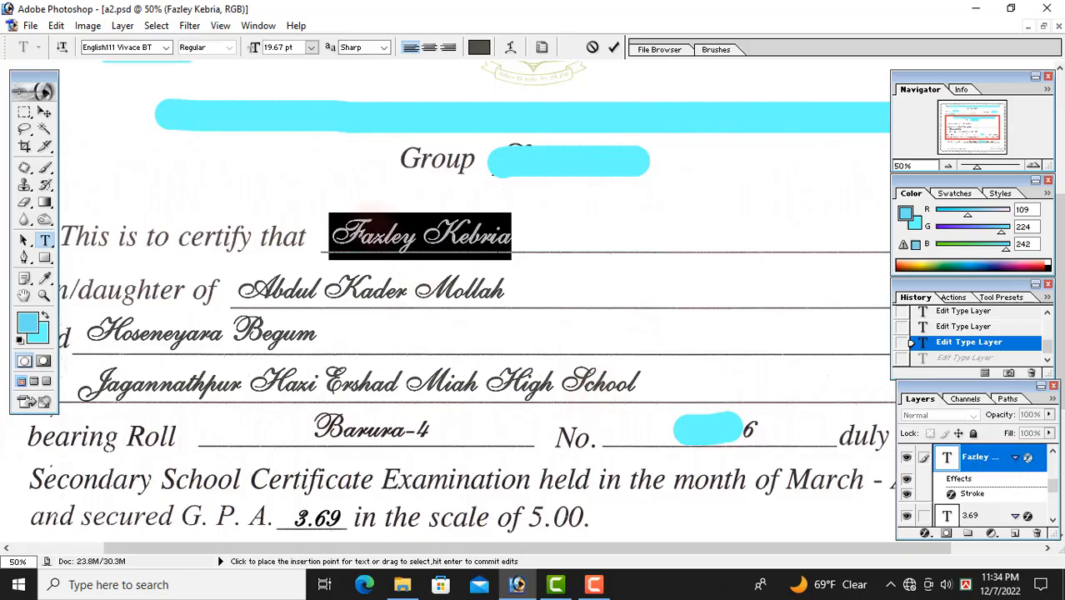
double_click(990, 458)
key(Return)
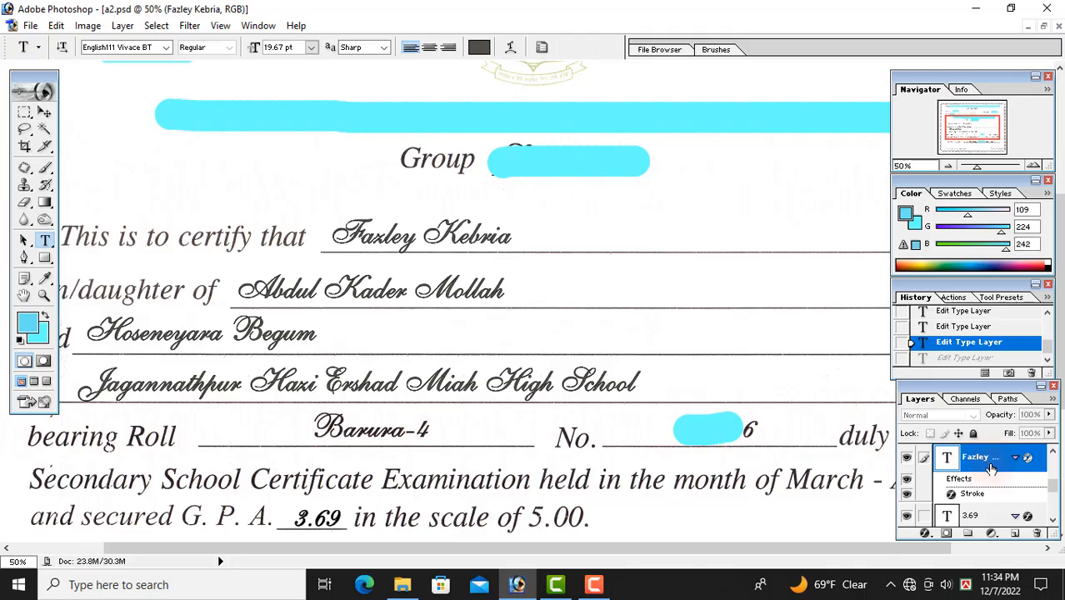
right_click(990, 469)
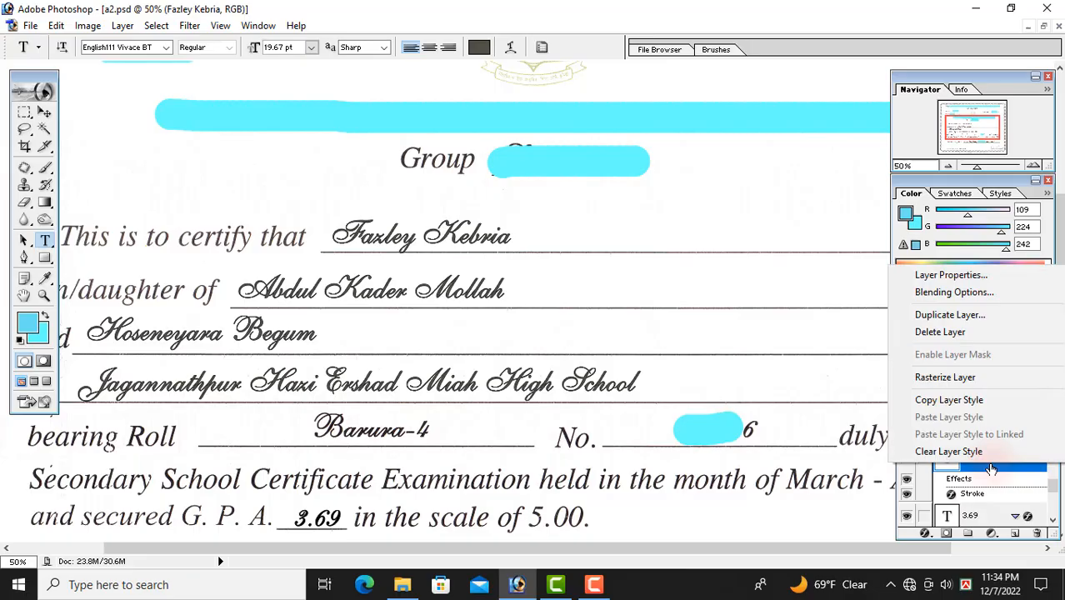
click(952, 294)
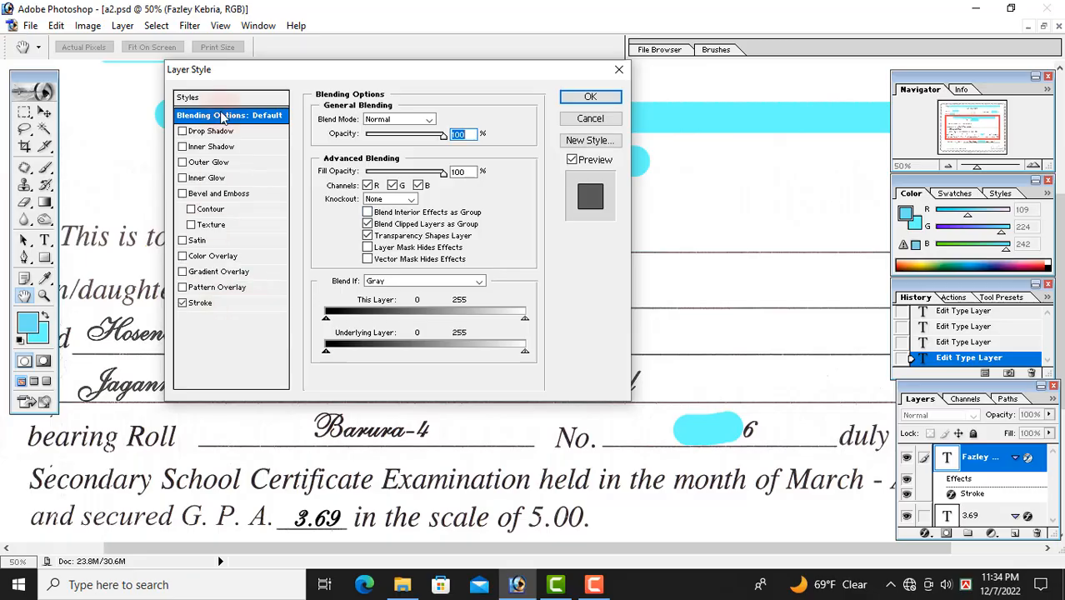
click(224, 304)
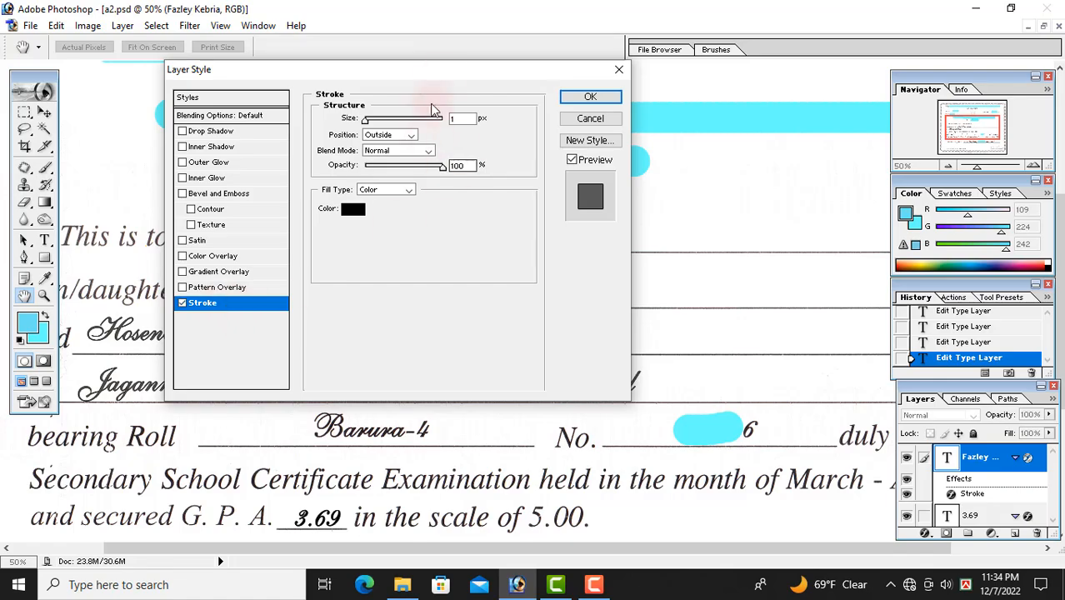
drag(429, 67, 764, 234)
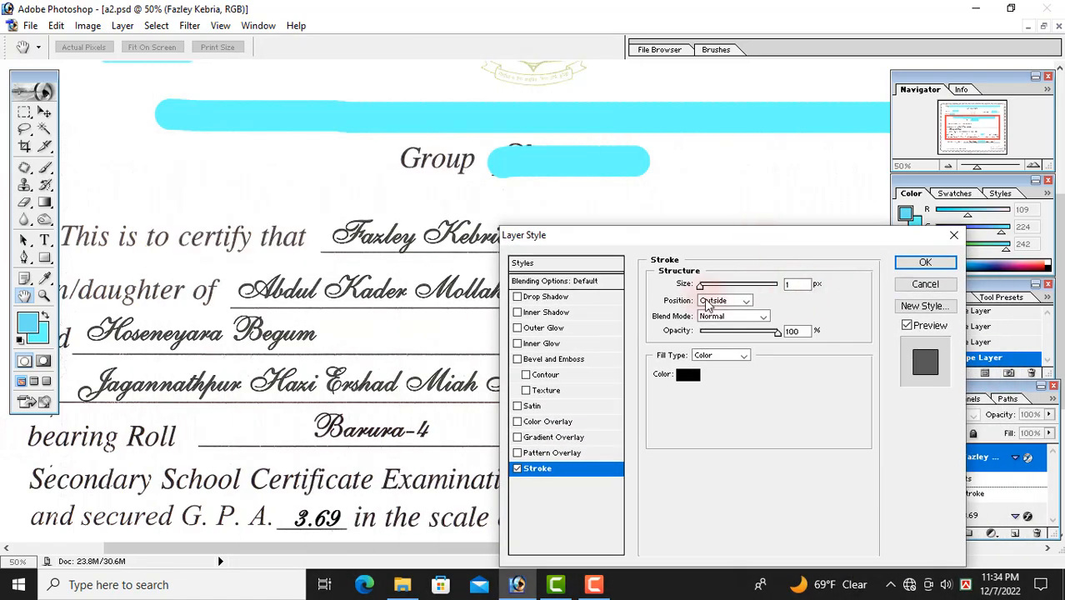
Set the stroke size of the student's name layer to 2 px.
mouse_move(703, 288)
mouse_down()
mouse_move(724, 288)
mouse_move(689, 293)
mouse_up()
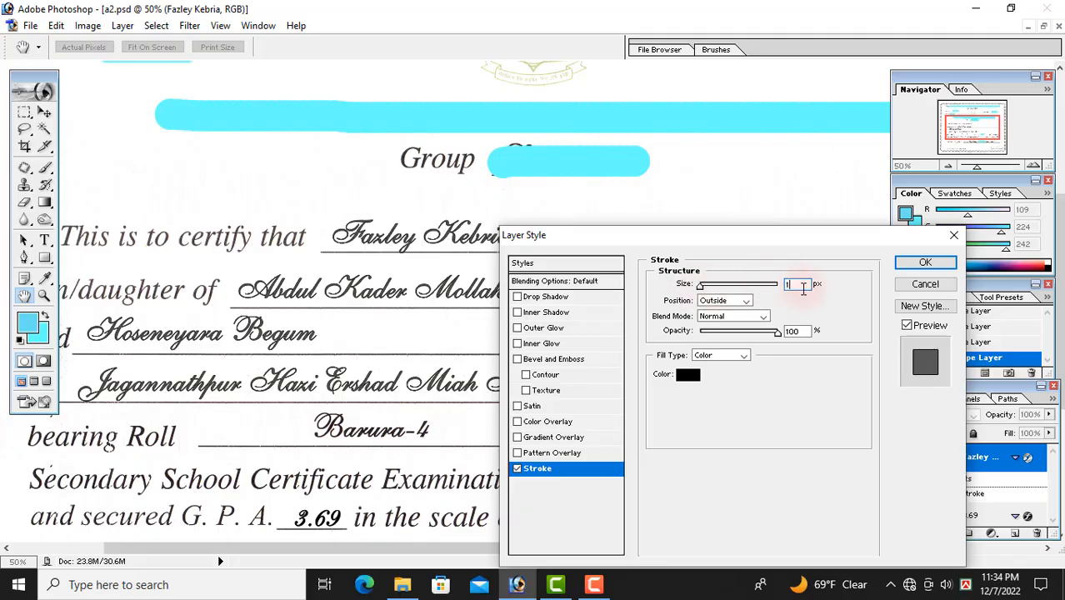
drag(803, 287, 740, 293)
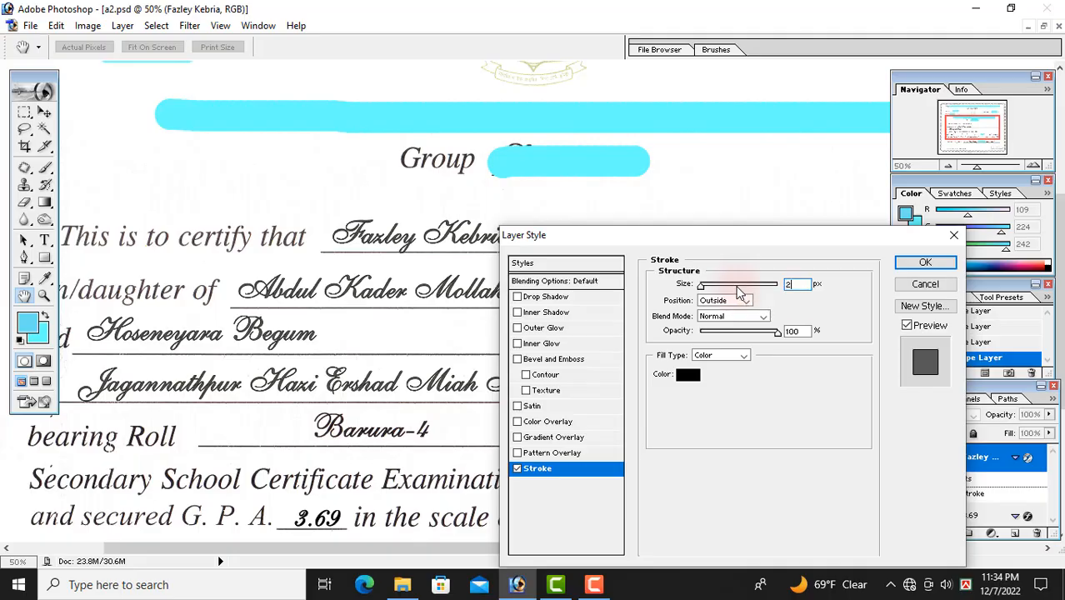
text(2)
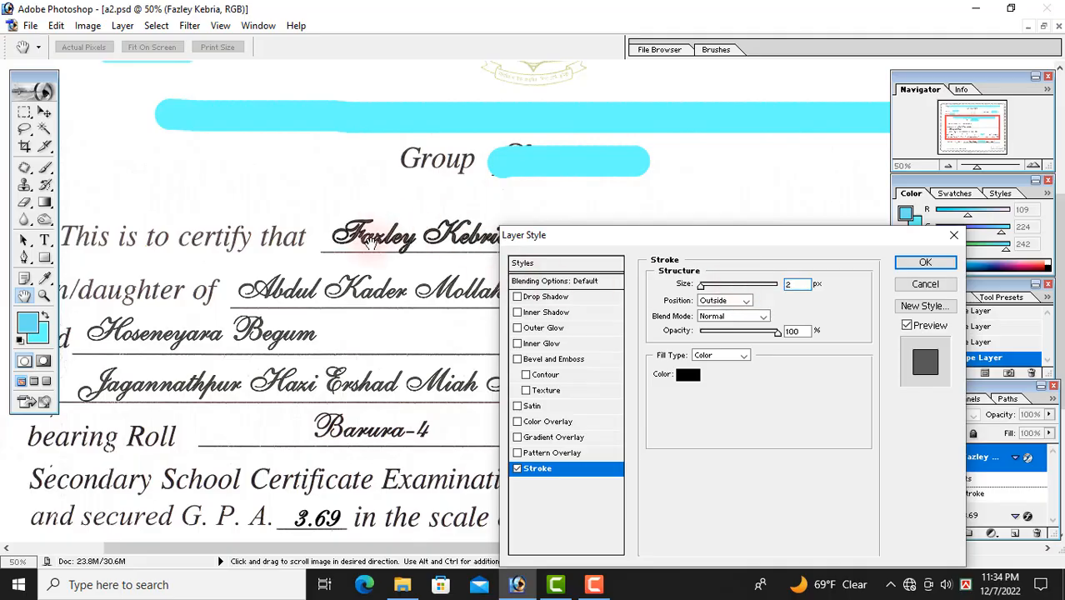
Try to apply a stroke size of 0 px to the student's name layer.
drag(801, 285, 732, 286)
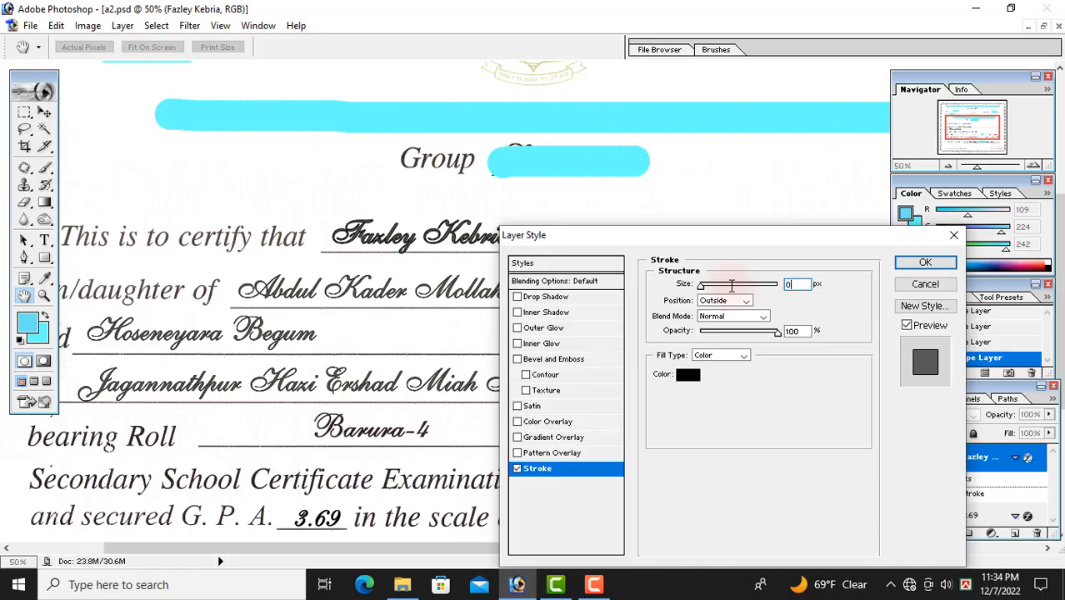
click(924, 262)
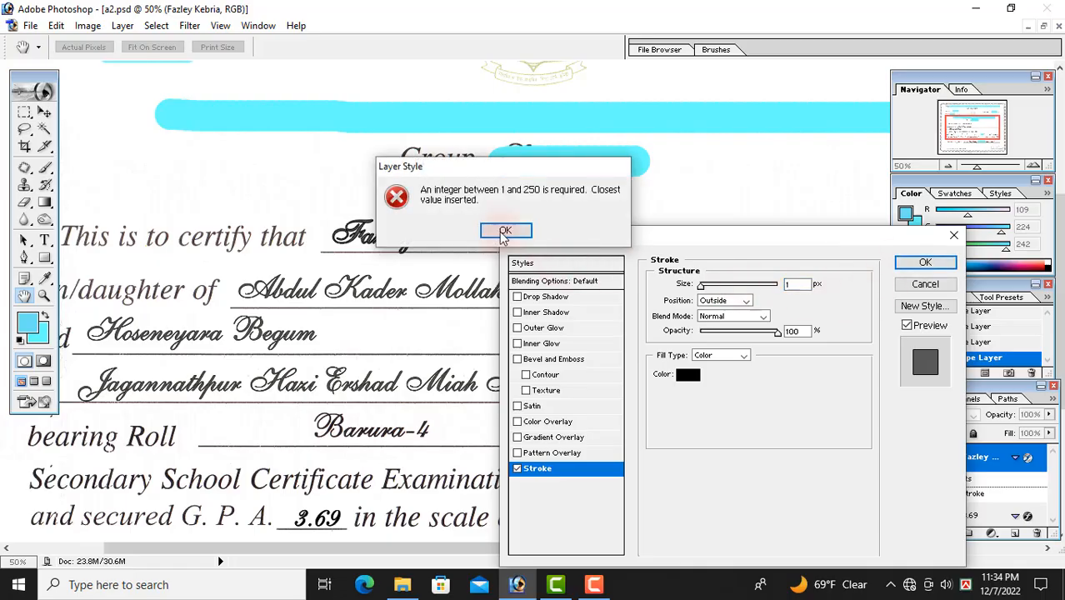
click(505, 230)
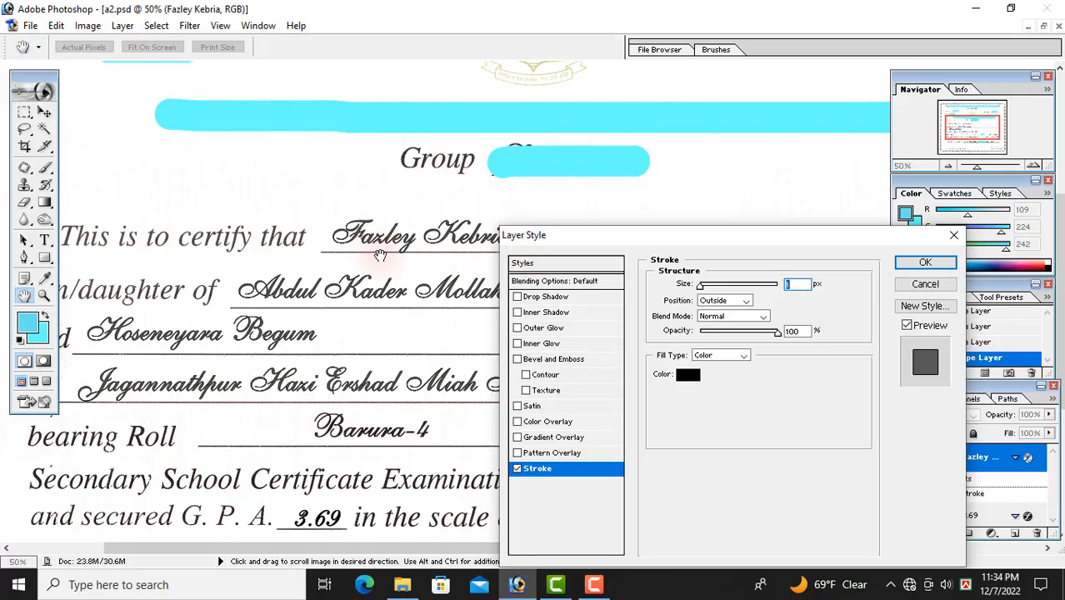
Move the Layer Style dialog clear of the student's name and set the stroke to 2 px at 100% opacity.
drag(751, 242, 727, 298)
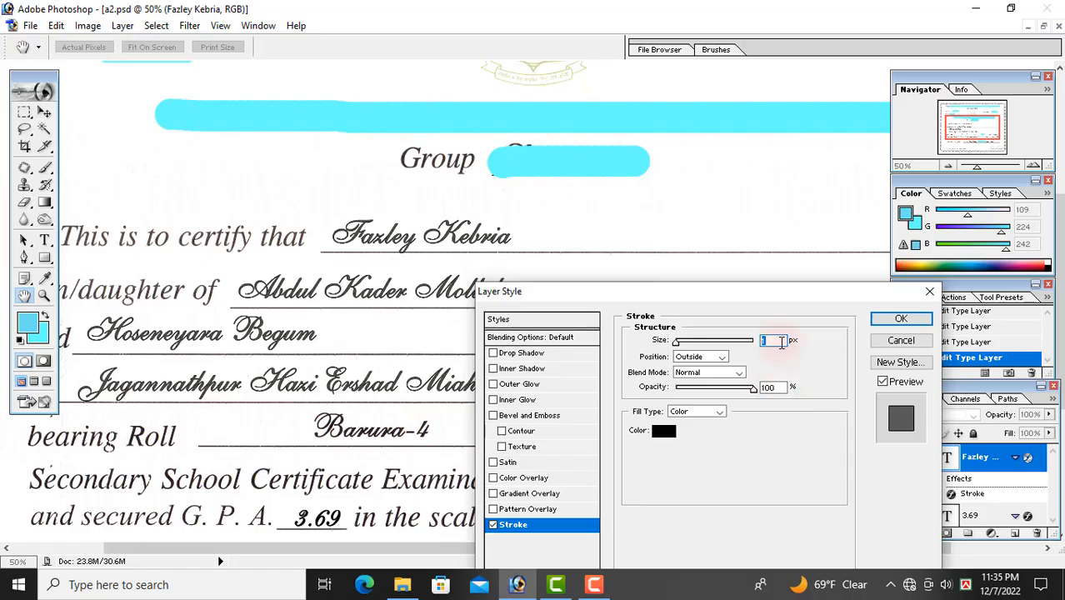
text(2)
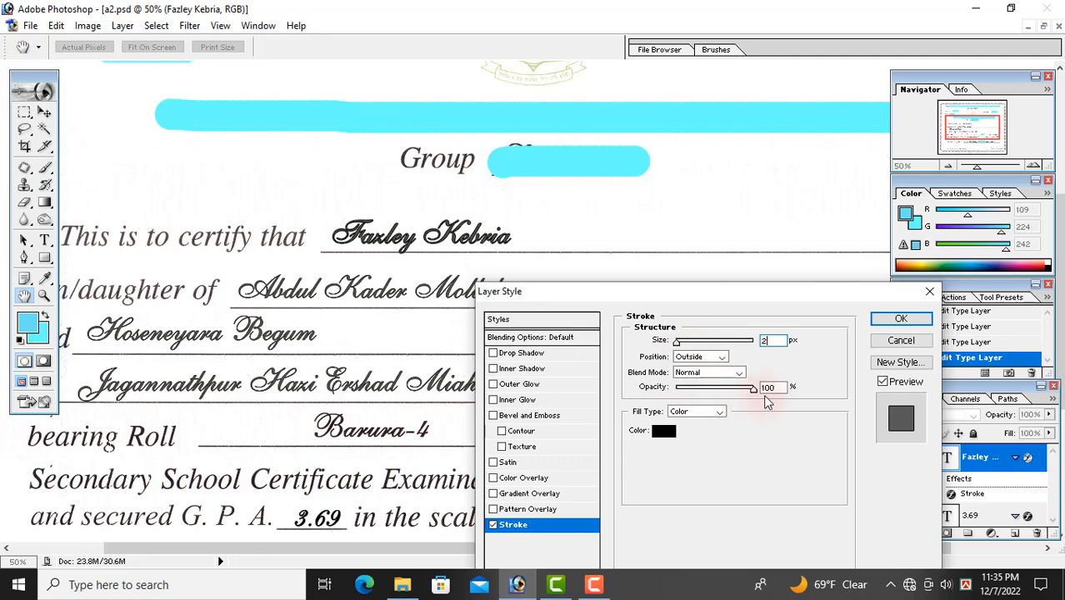
mouse_move(754, 389)
mouse_down()
mouse_move(709, 392)
mouse_move(832, 379)
mouse_up()
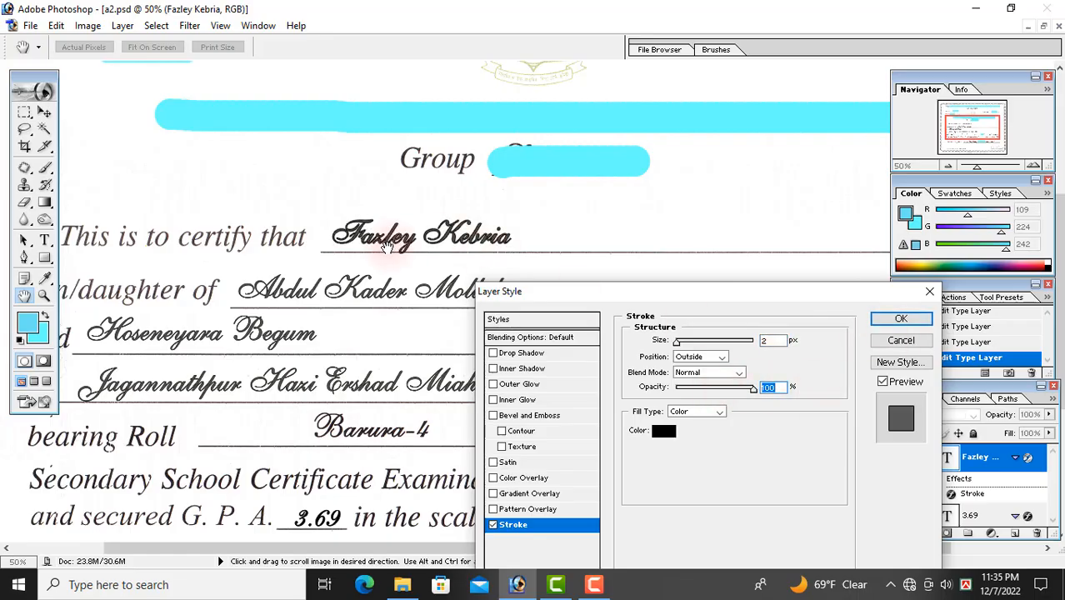
Set the stroke size of the student's name layer to 1 px and apply the layer style.
double_click(775, 341)
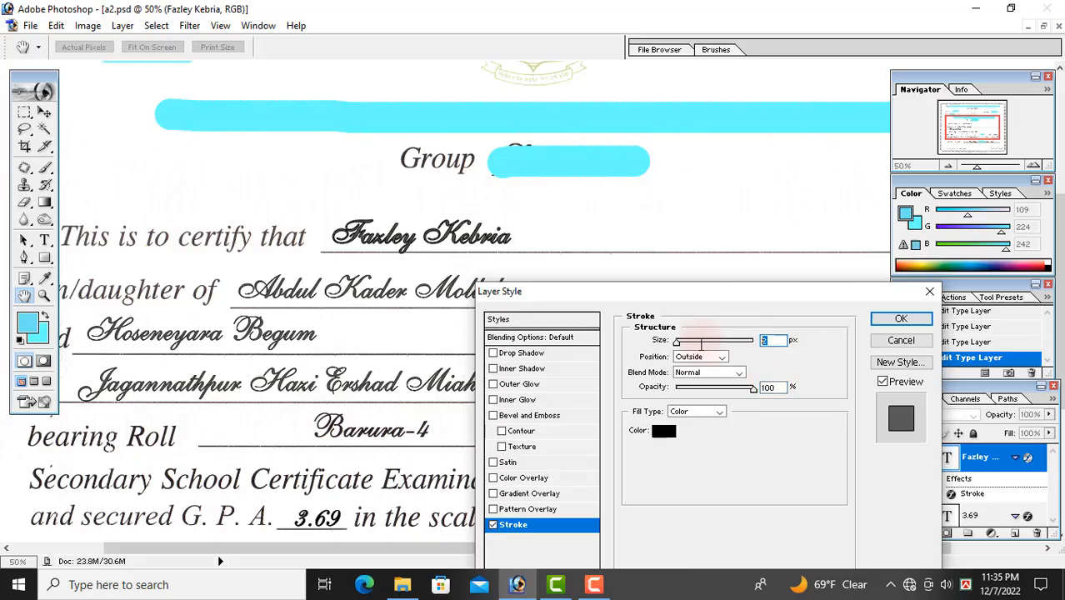
text(1)
click(901, 318)
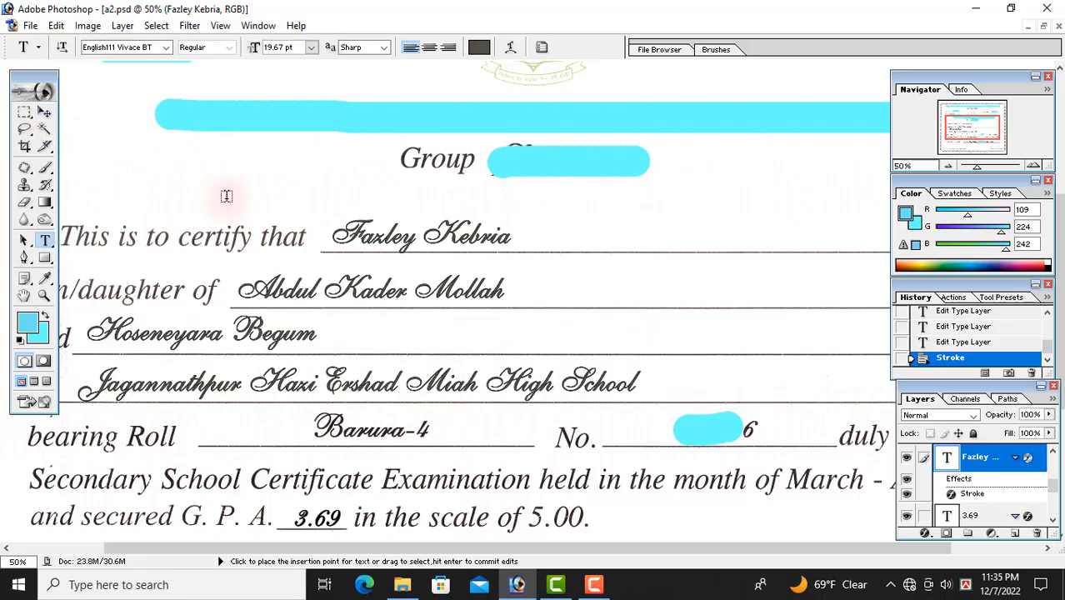
Try to transform the student's name to 60.5% width and 123.3% height, and undo the distortion.
click(45, 113)
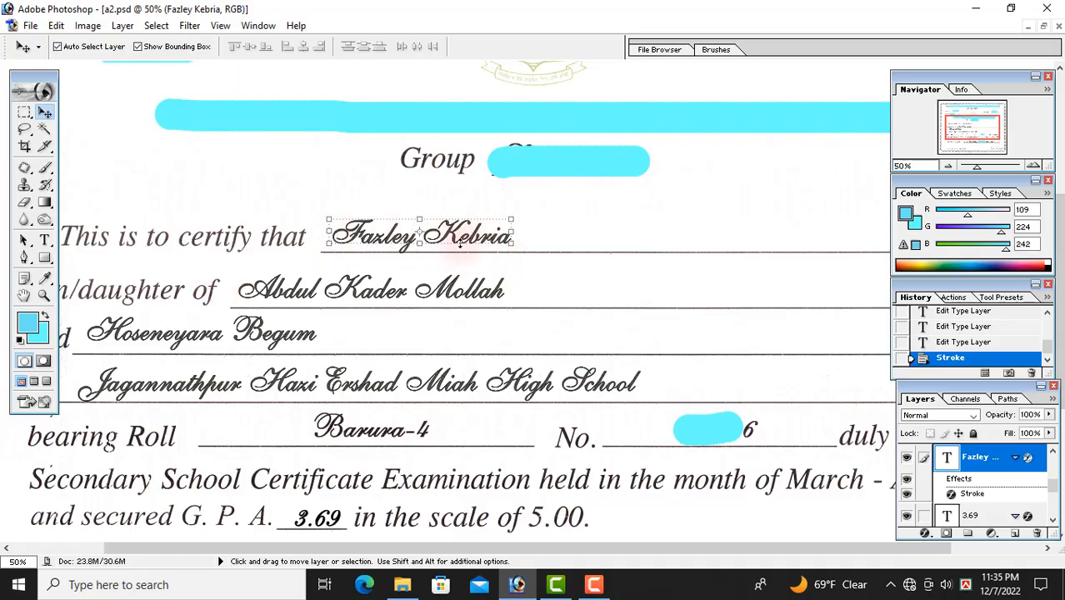
click(515, 216)
drag(513, 216, 441, 215)
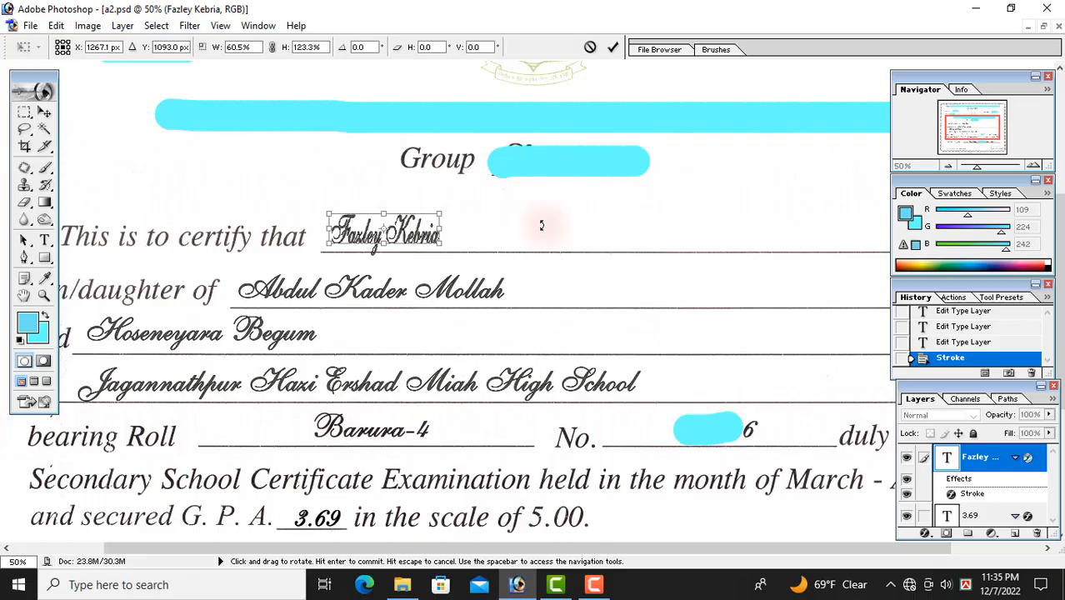
key(ctrl+z)
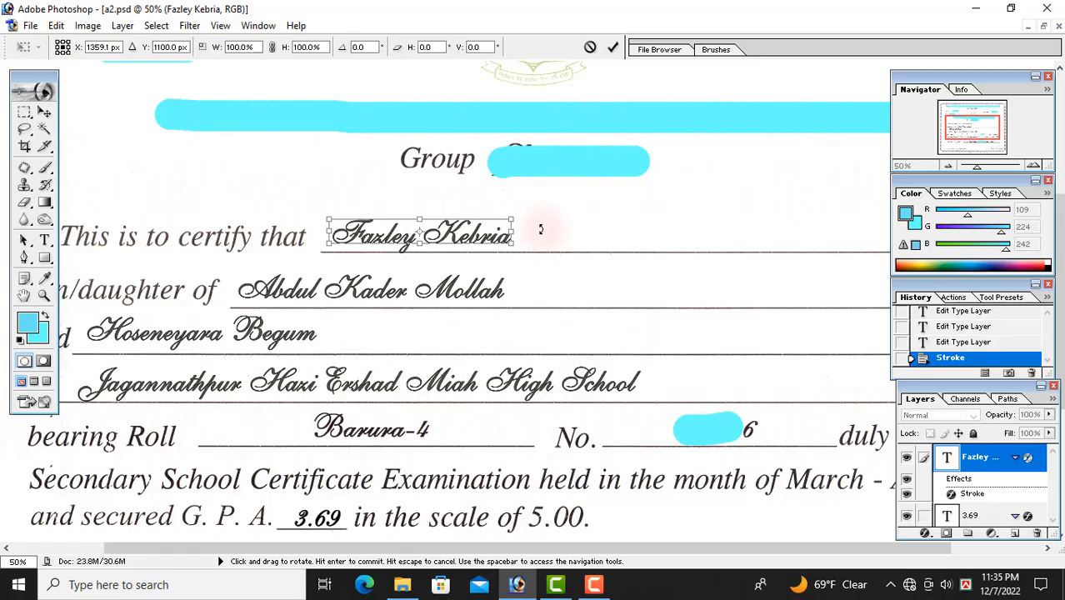
Skew the student's name horizontally by 32.3 degrees, apply the transform and hide the bounding box.
click(48, 113)
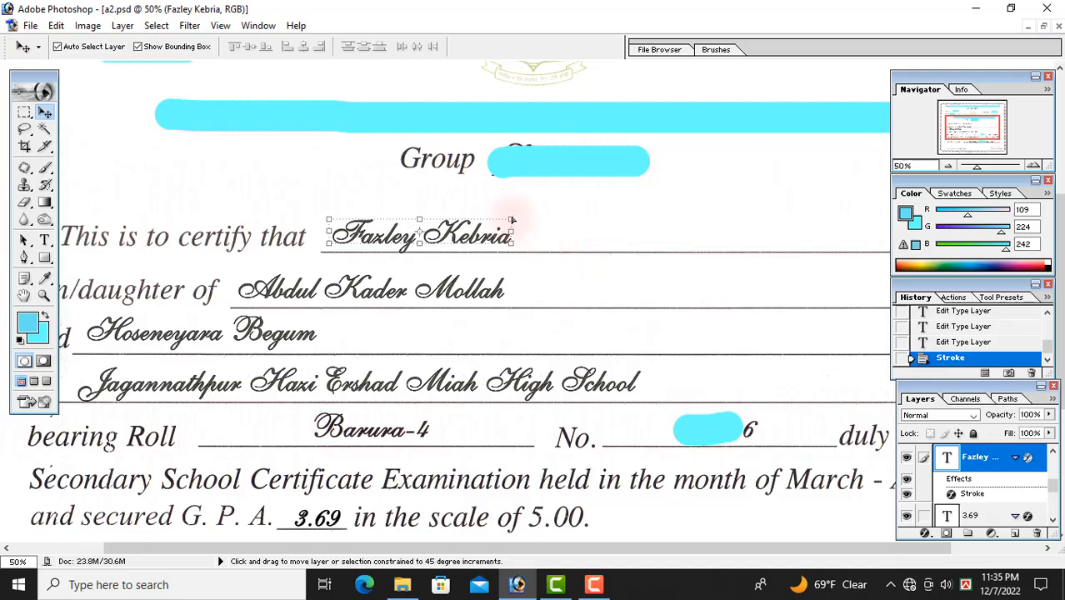
drag(512, 220, 523, 217)
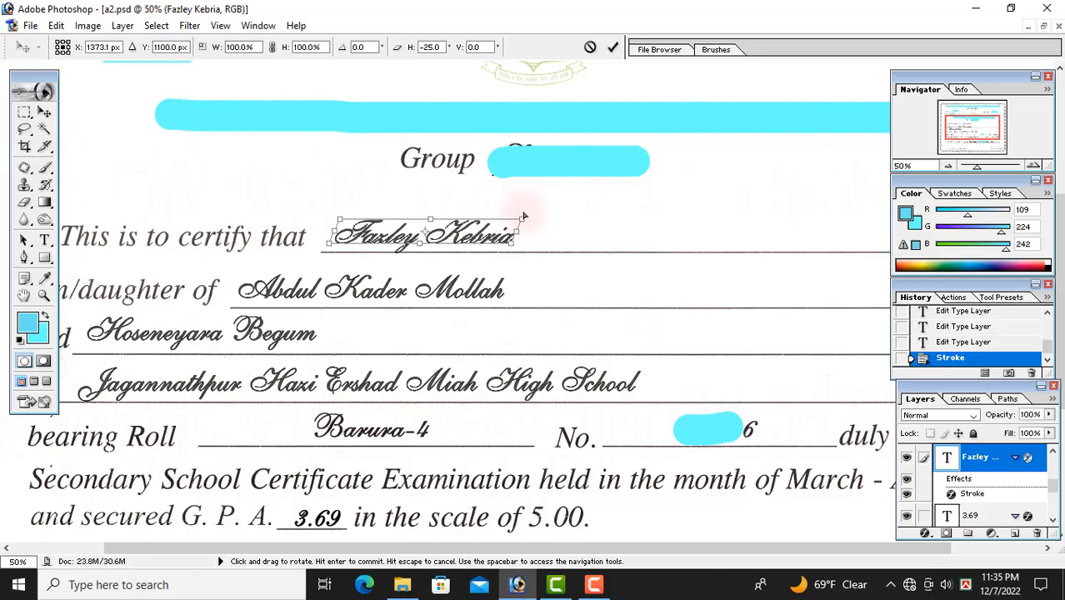
drag(523, 217, 498, 219)
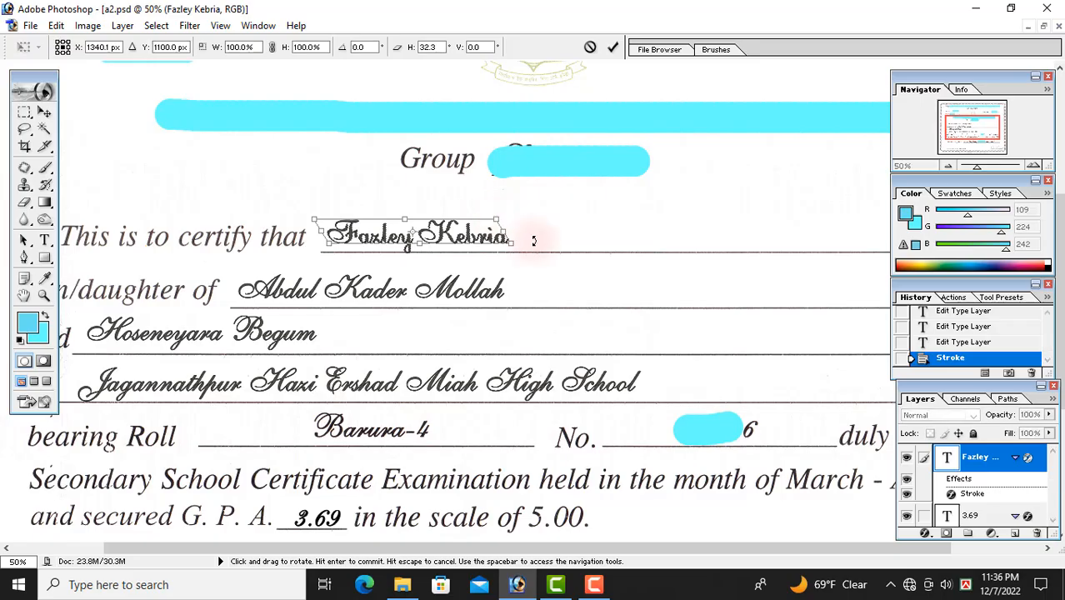
key(Return)
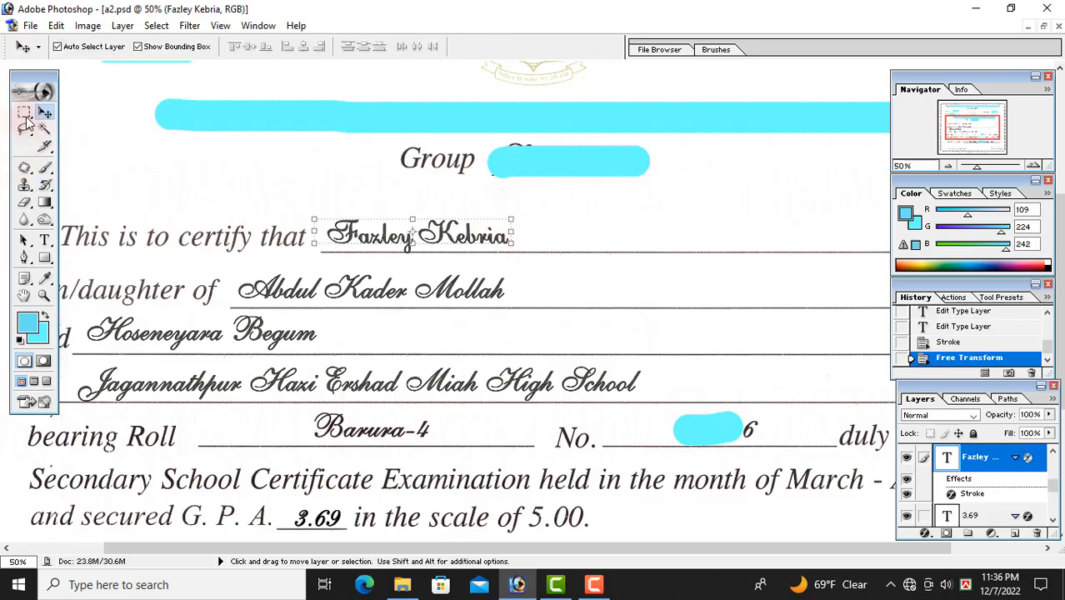
click(24, 111)
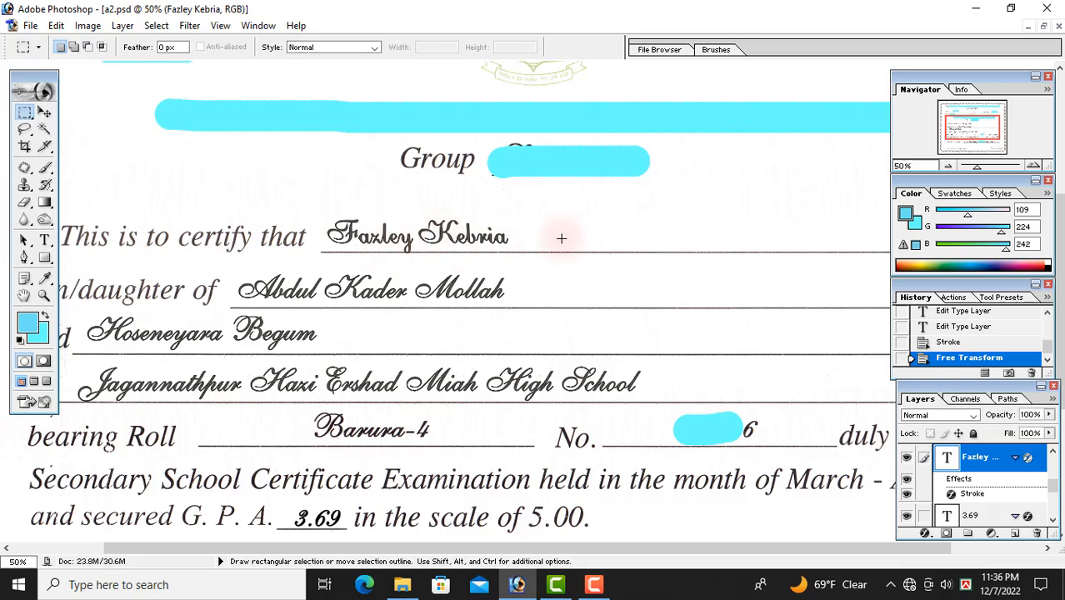
Skew the student's name horizontally by -26.5 degrees so the letters slant forward, and apply the transform.
click(45, 114)
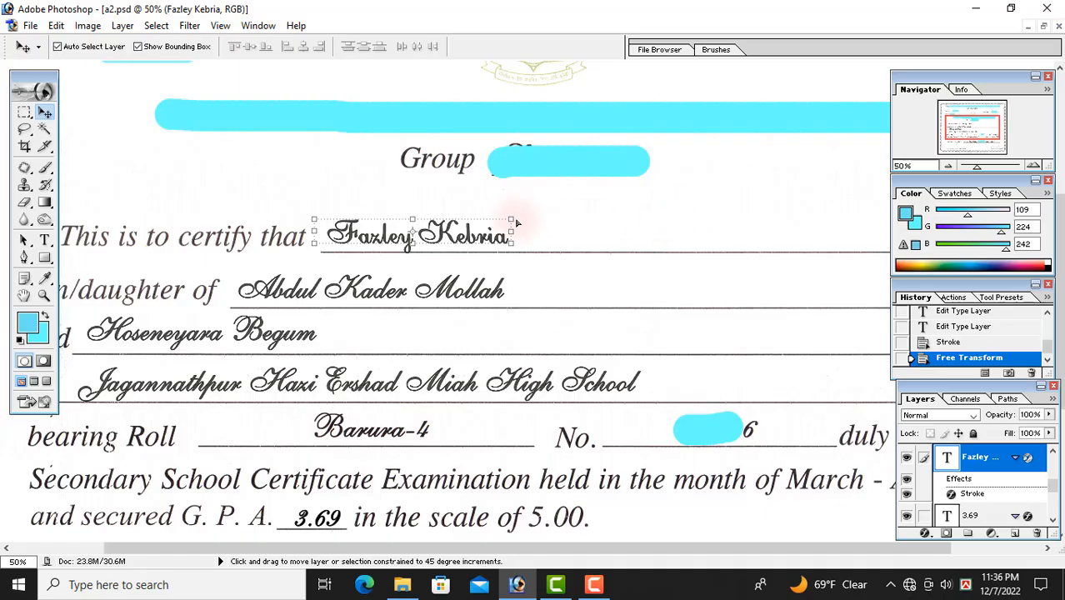
drag(512, 222, 523, 222)
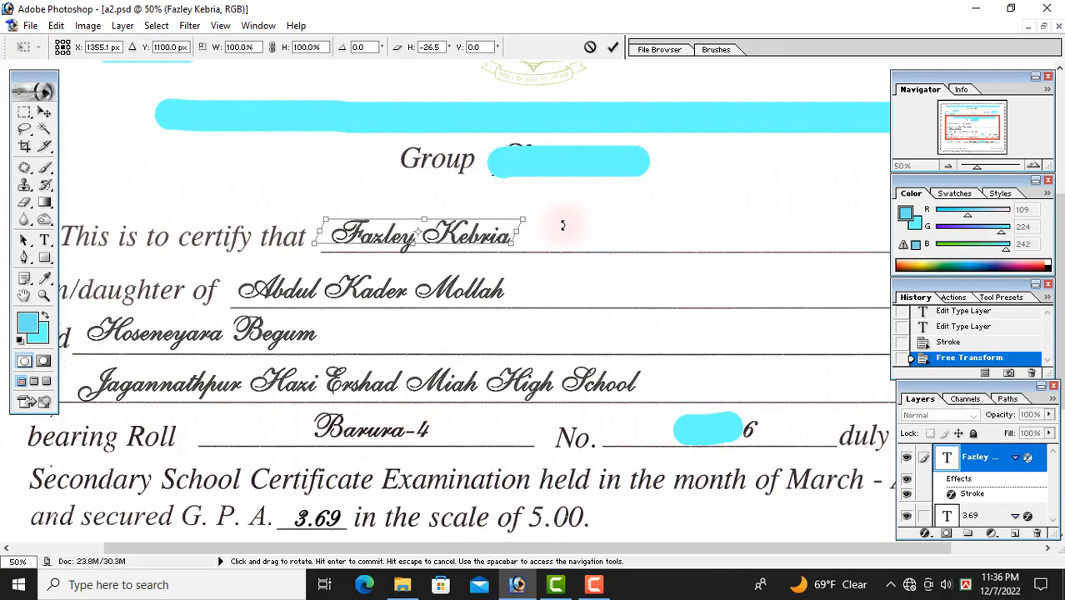
key(Return)
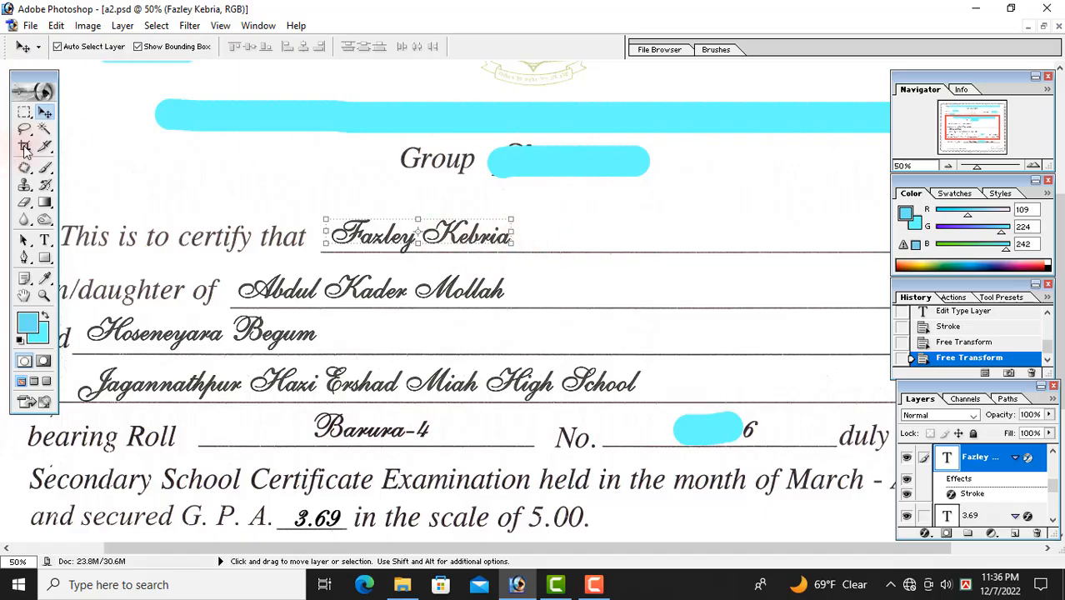
Draw a rectangular marquee selection around the student's name and deselect it.
click(24, 111)
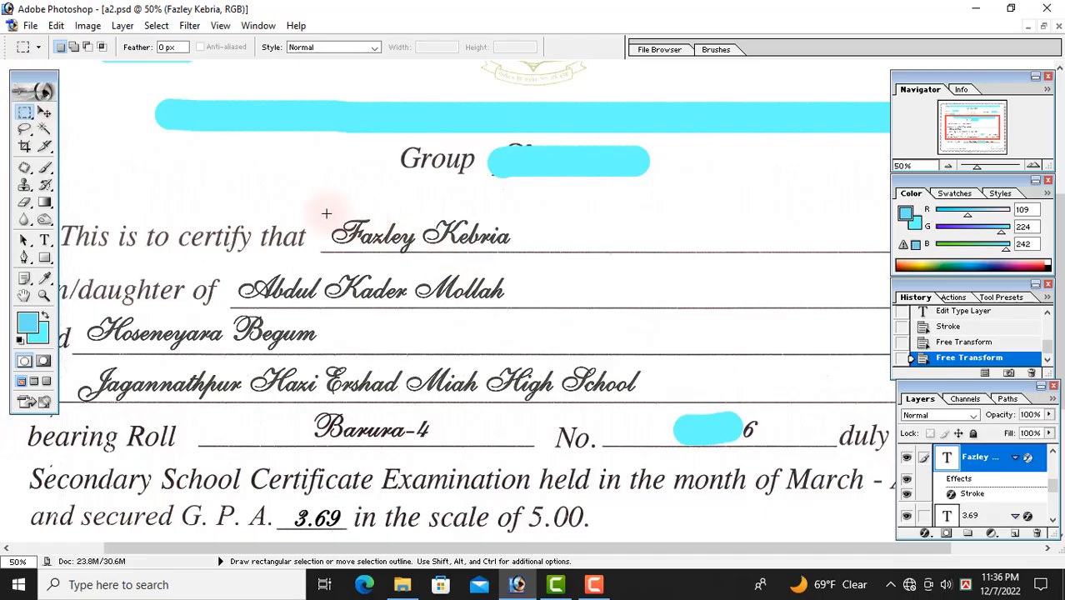
drag(322, 212, 501, 244)
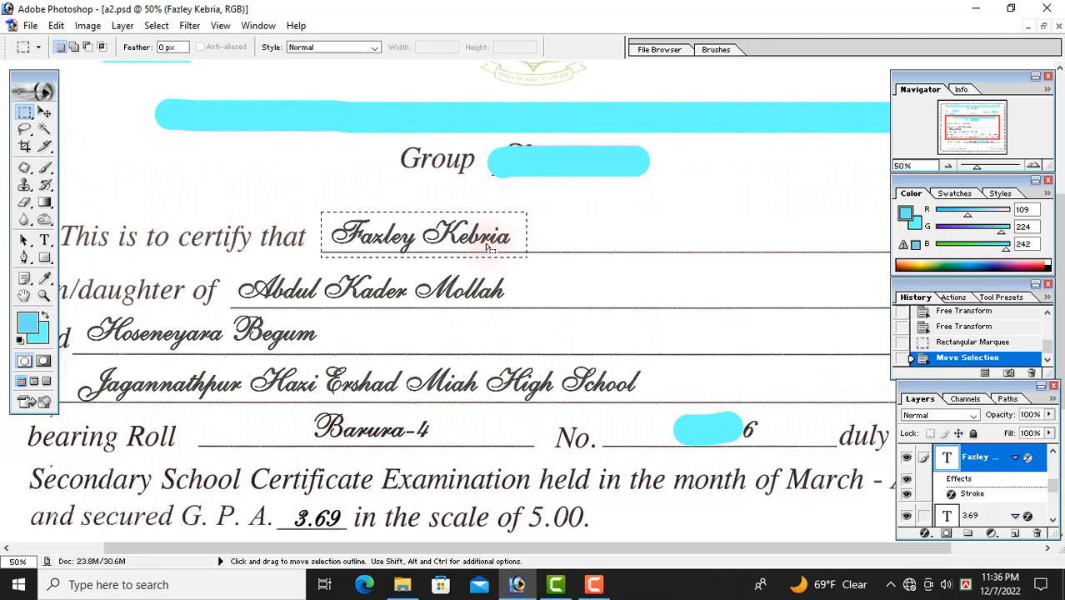
click(651, 228)
Highlight the student's name text for editing and place the insertion point before its first letter.
click(45, 240)
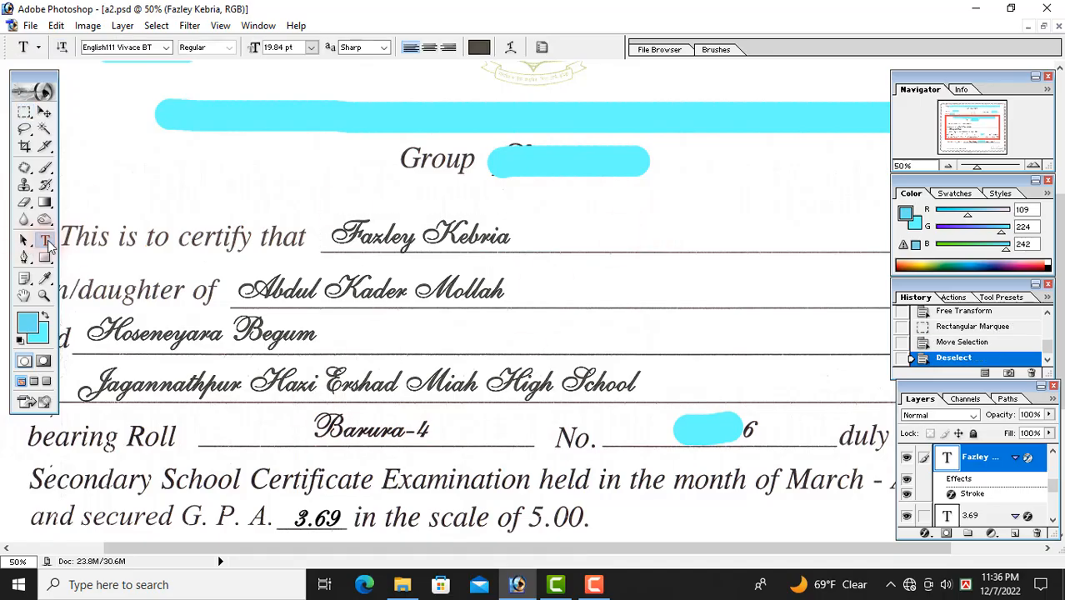
drag(326, 242, 524, 254)
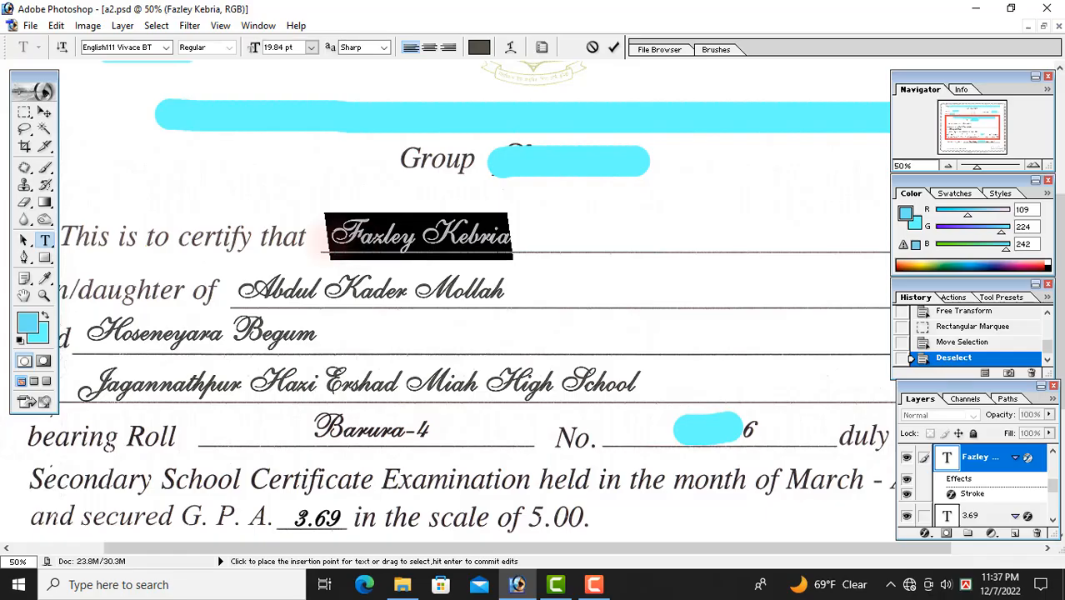
click(325, 236)
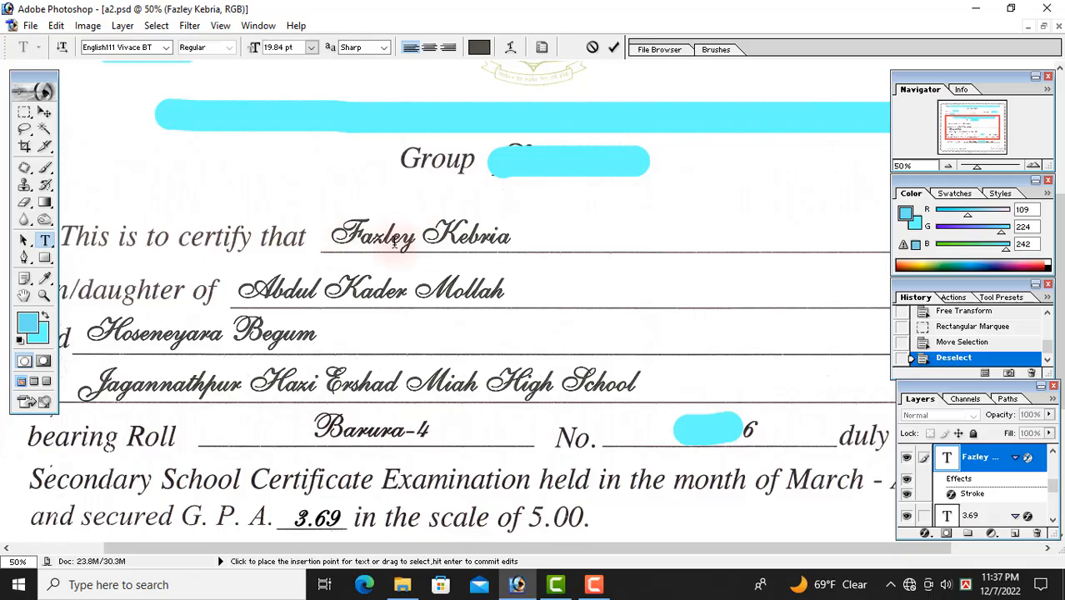